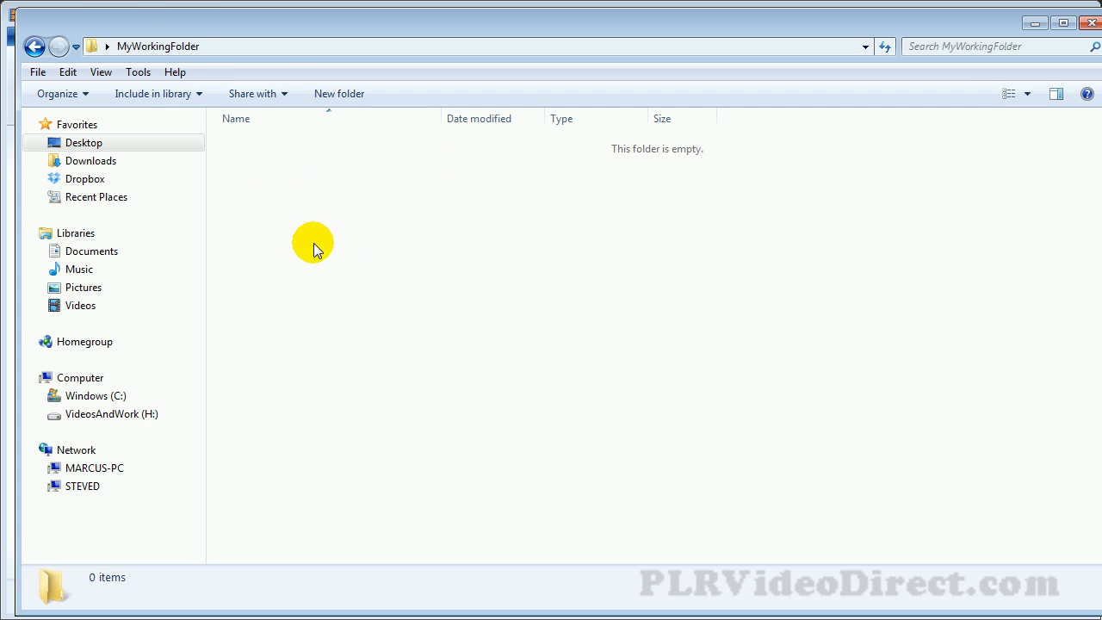
Step: Create a new folder named CustomizeWordPress inside MyWorkingFolder
{"action": "right_click", "coordinate": [260, 183]}
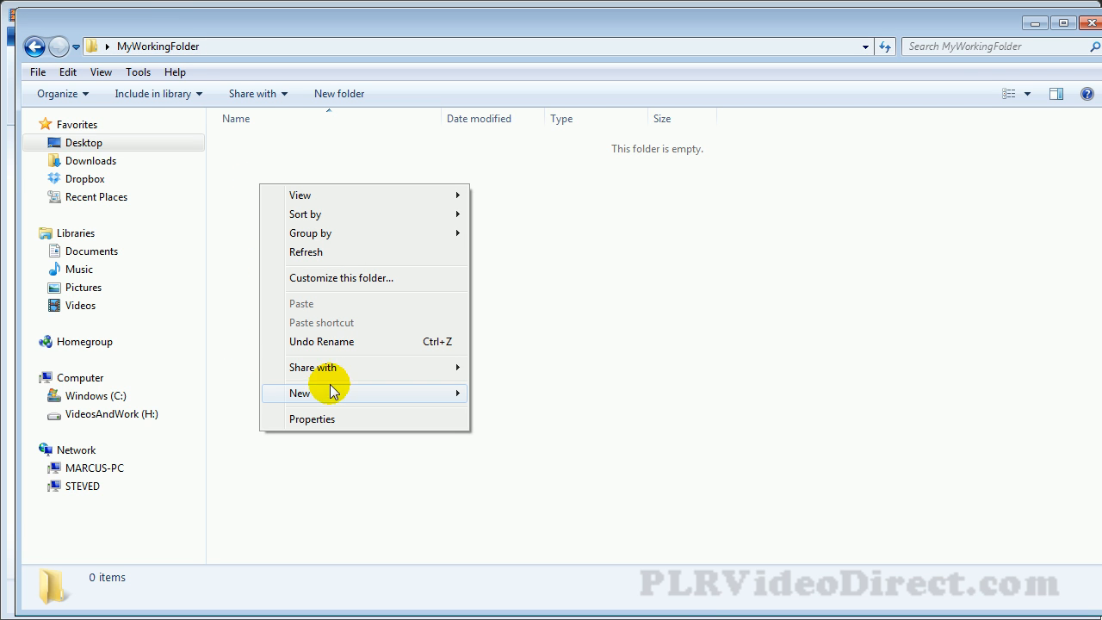
{"action": "mouse_move", "coordinate": [381, 394]}
{"action": "left_click", "coordinate": [517, 396]}
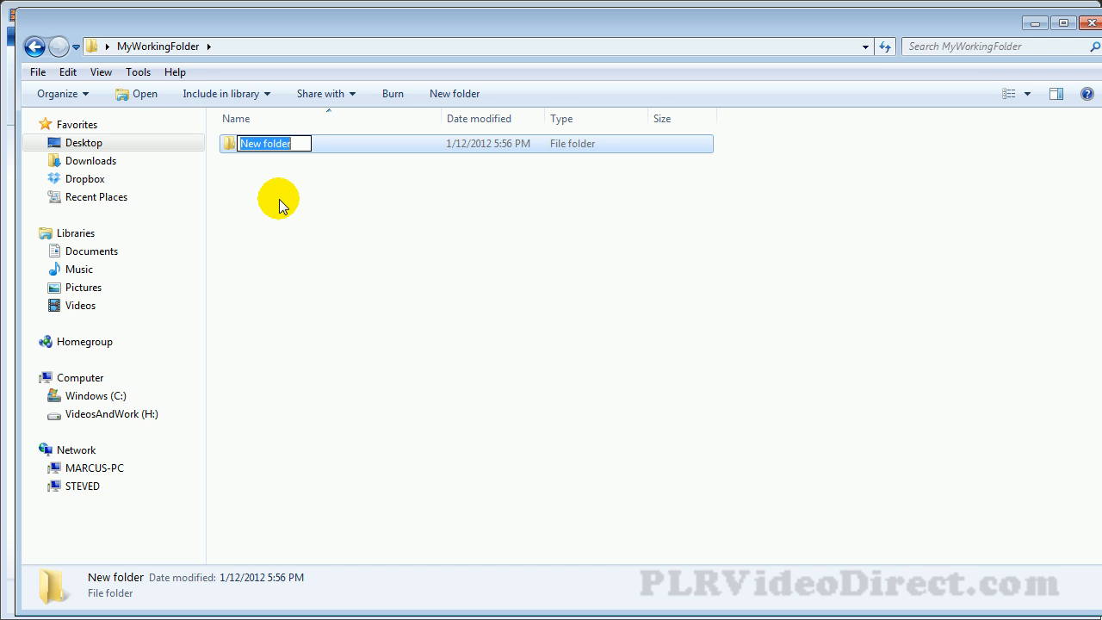
{"action": "type", "text": "Custom"}
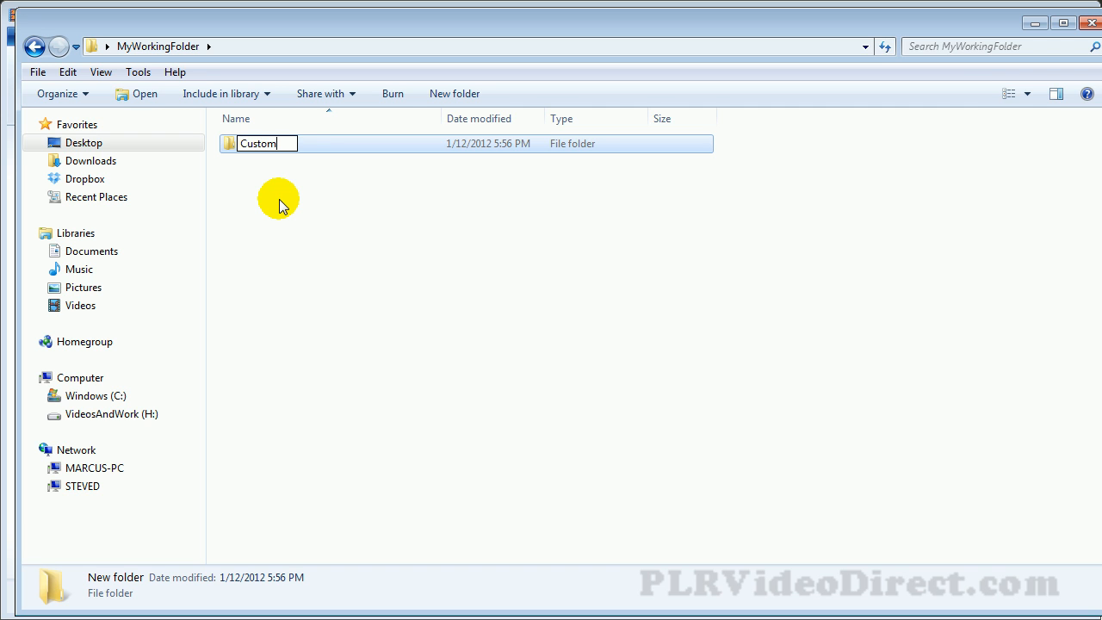
{"action": "type", "text": "izeWordPress"}
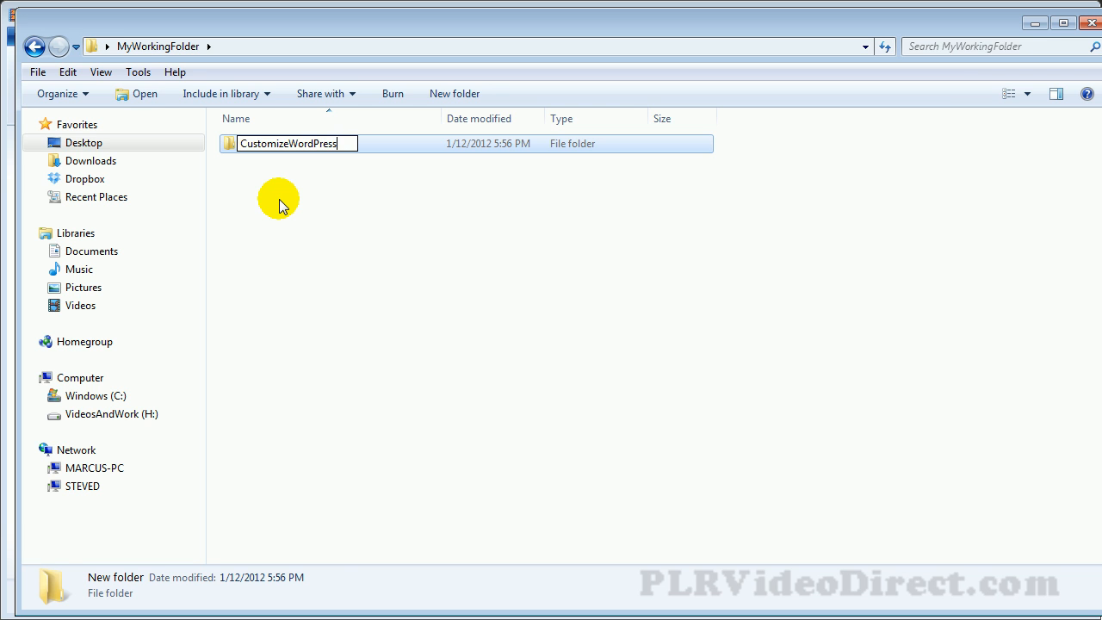
{"action": "left_click", "coordinate": [279, 205]}
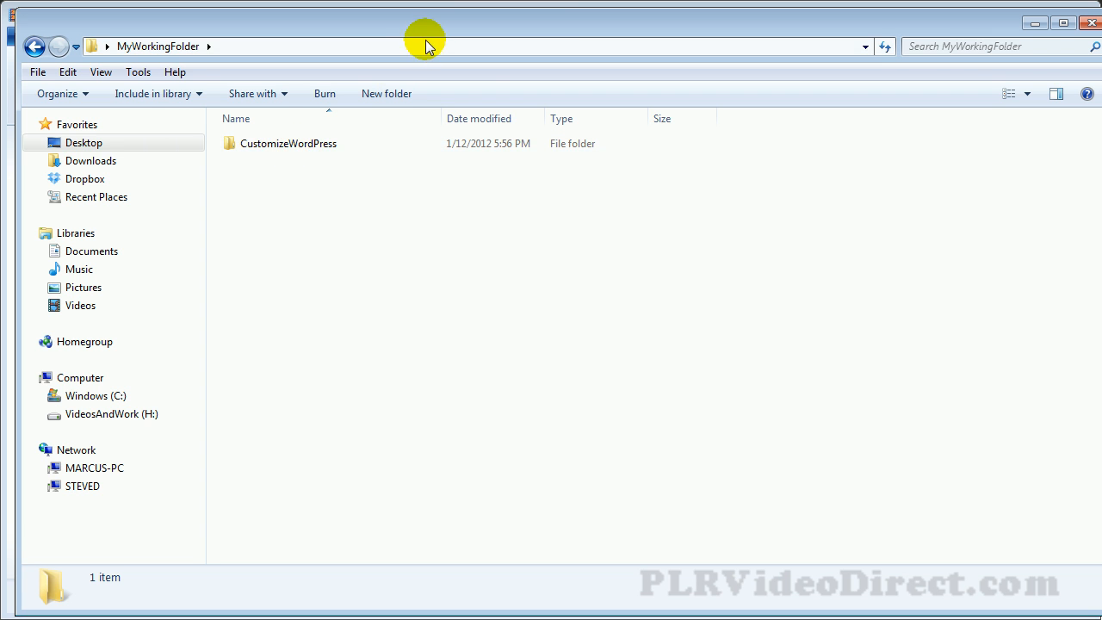
Step: Switch to Windows Live Movie Maker and add featurebox.avi and feature-box.jpg from the CustomerCam folder to the project
{"action": "left_click", "coordinate": [1090, 22]}
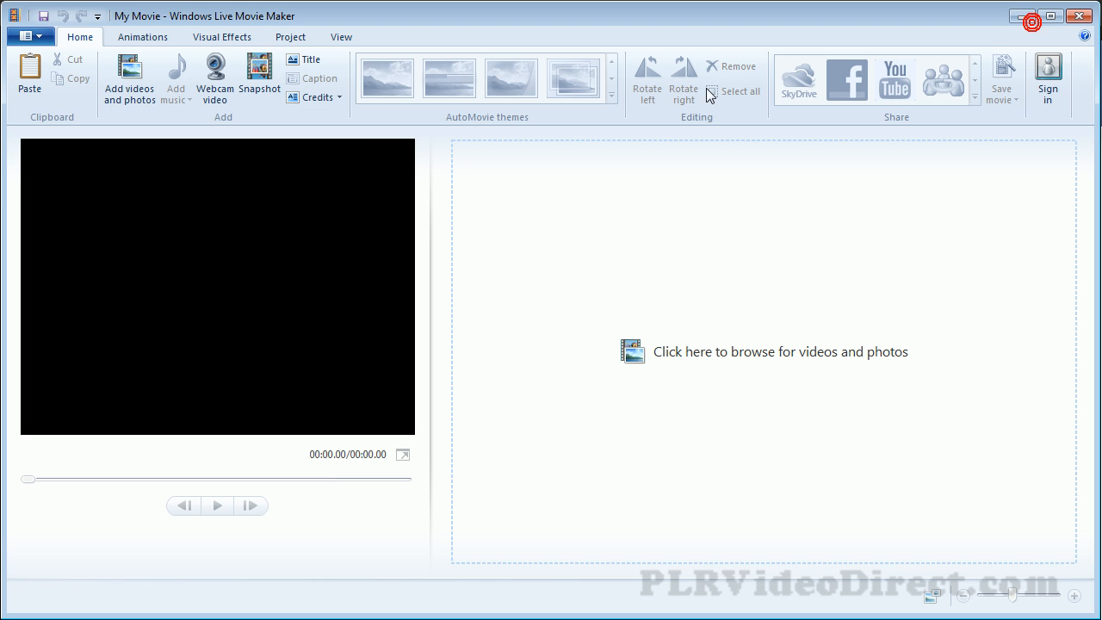
{"action": "left_click", "coordinate": [146, 100]}
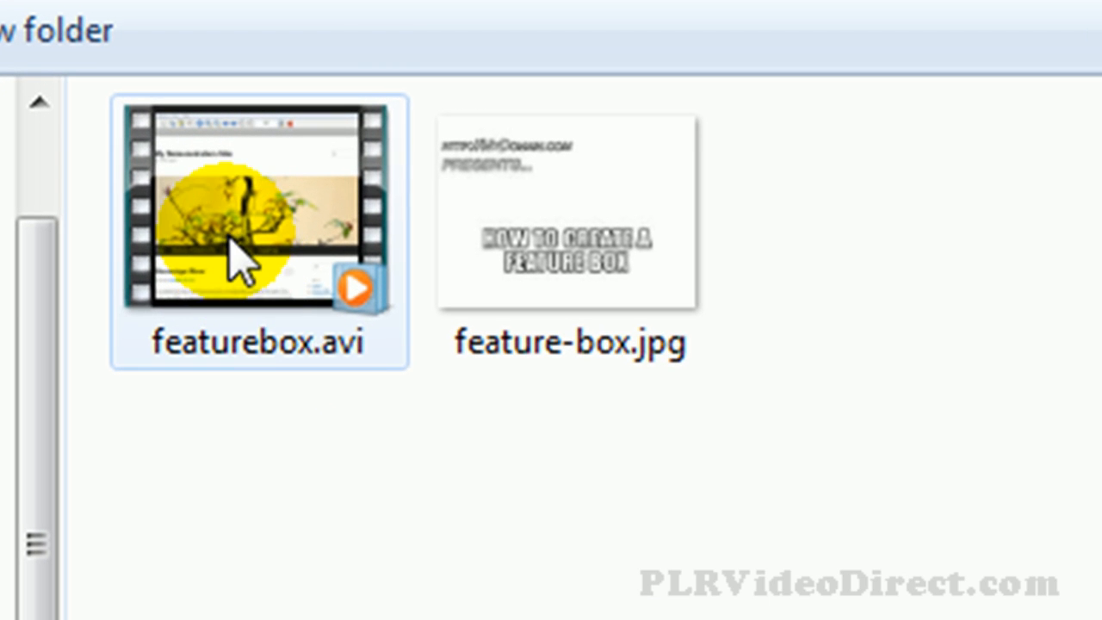
{"action": "left_click", "coordinate": [229, 240]}
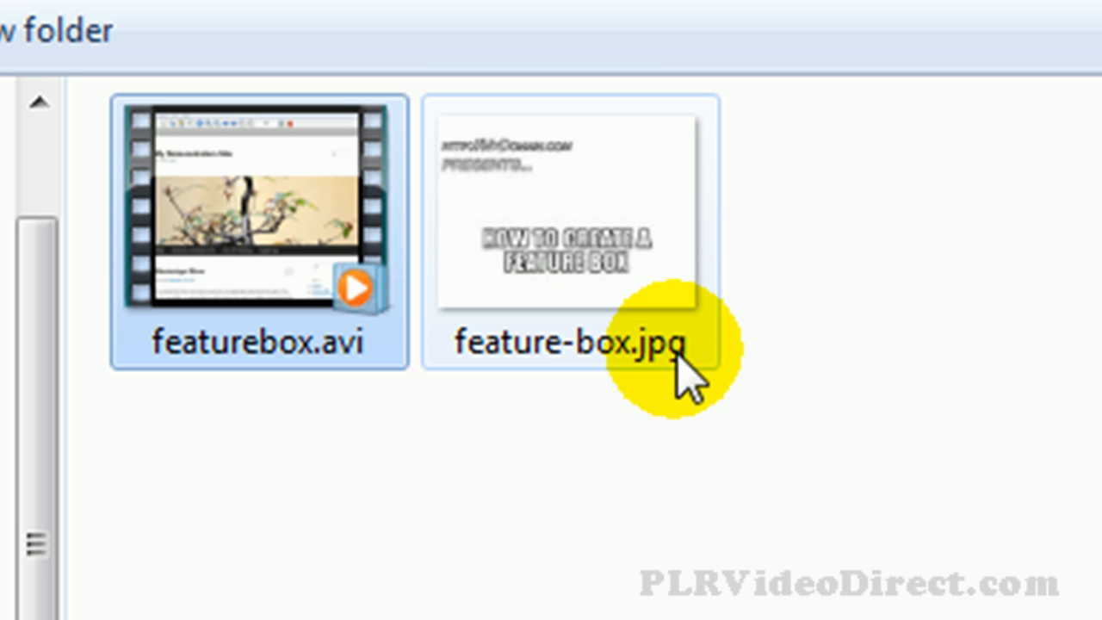
{"action": "mouse_move", "coordinate": [241, 315]}
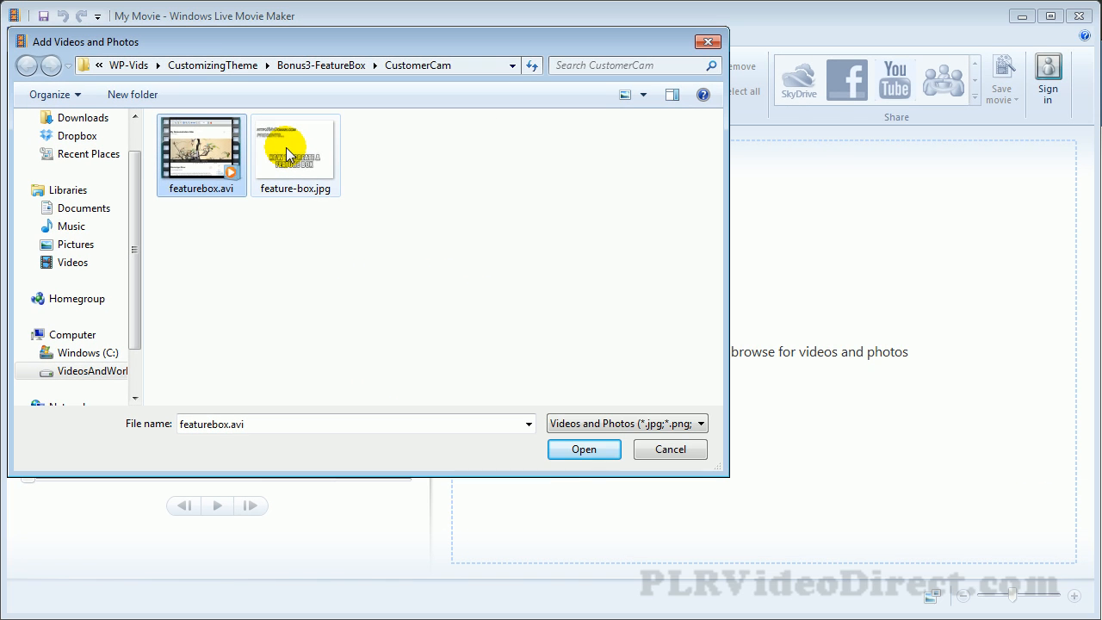
{"action": "left_click", "coordinate": [288, 155], "text": "ctrl"}
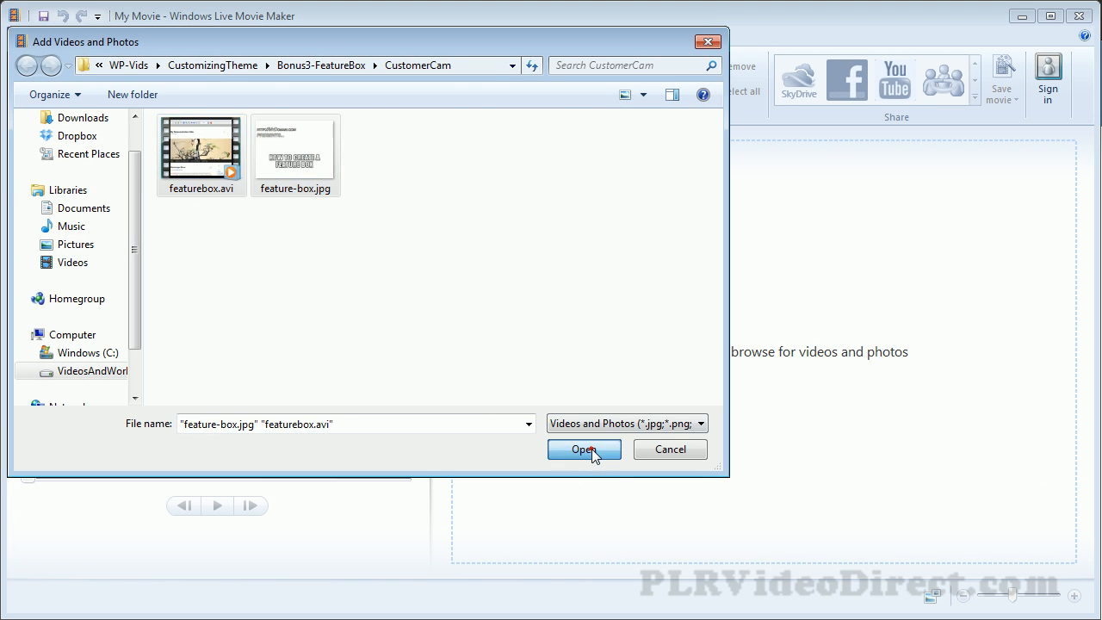
{"action": "left_click", "coordinate": [592, 449]}
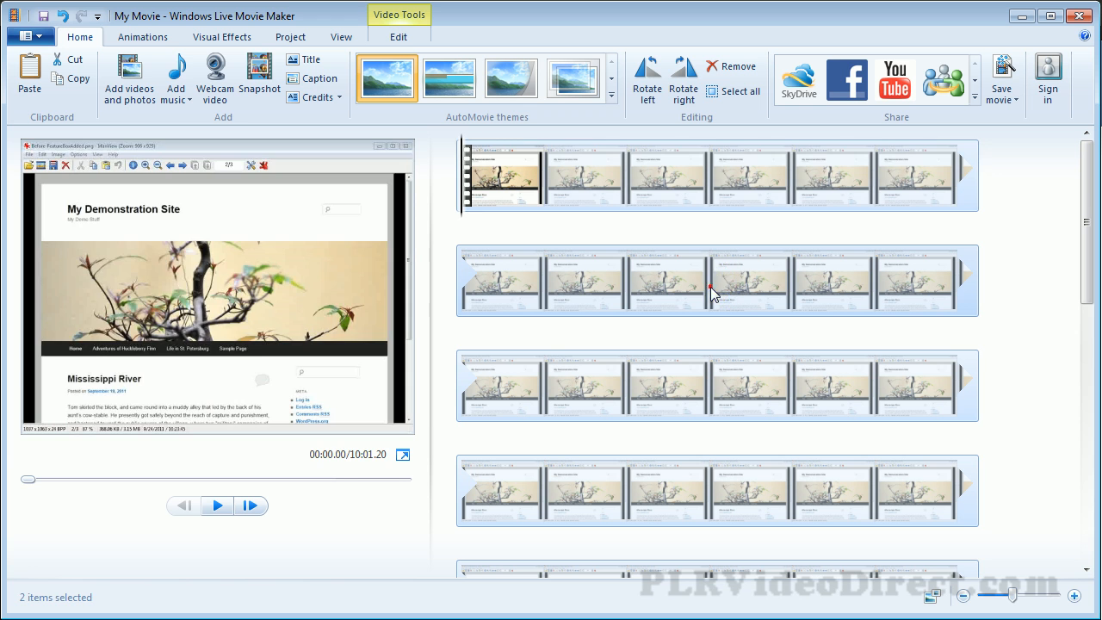
Step: Split the featurebox.avi clip at 01:29.13
{"action": "left_click", "coordinate": [710, 286]}
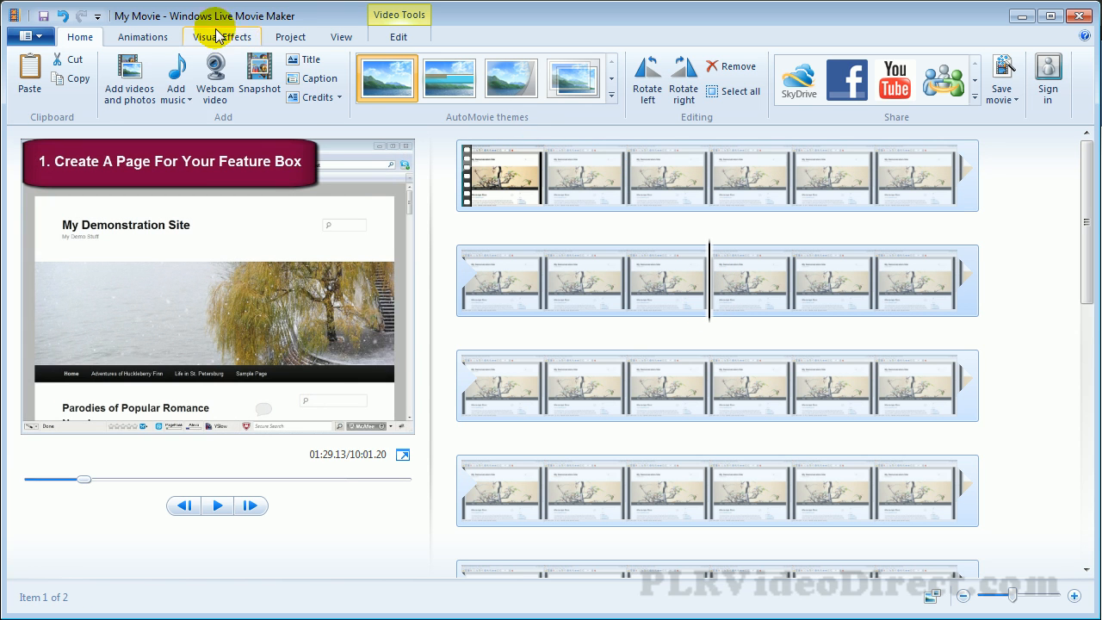
{"action": "left_click", "coordinate": [399, 37]}
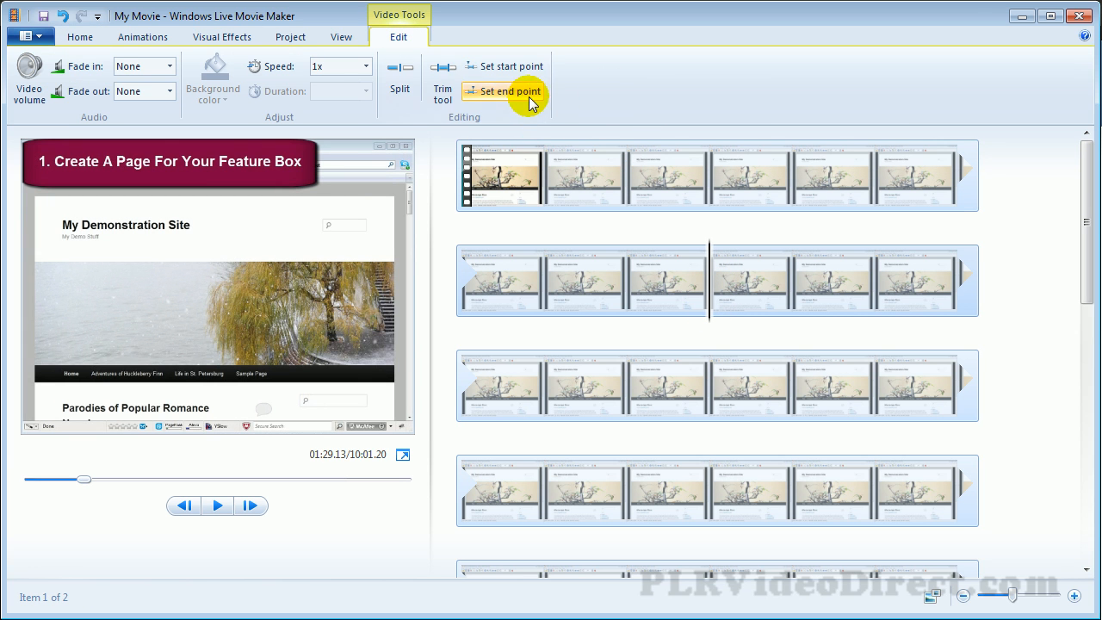
{"action": "left_click", "coordinate": [401, 79]}
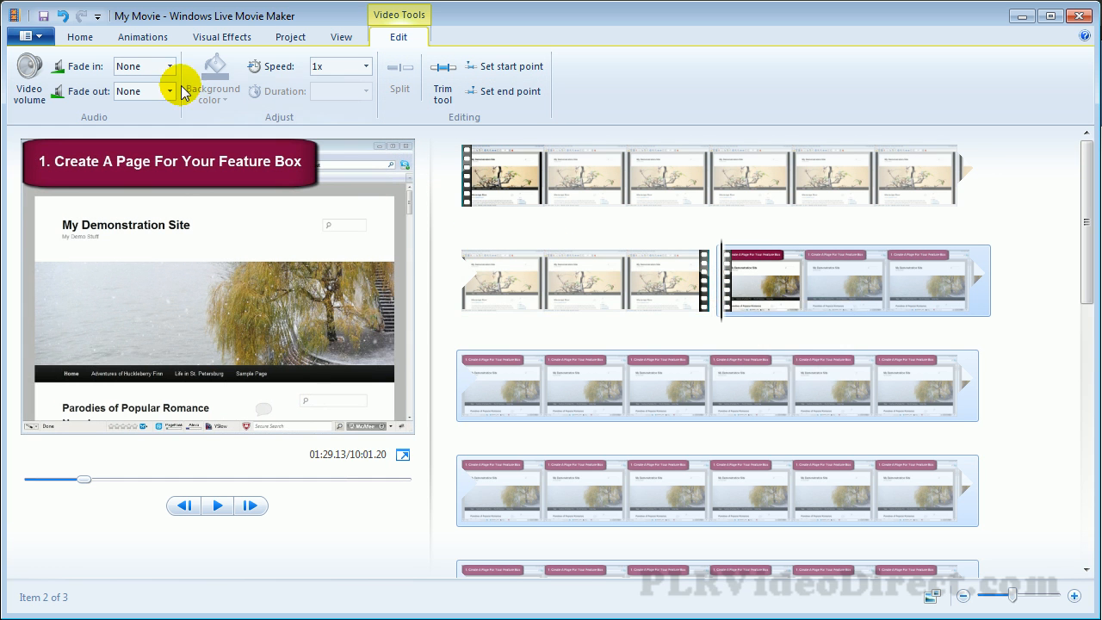
Step: Move the feature-box.jpg title image from the end of the storyboard to the very beginning, before the video
{"action": "left_click", "coordinate": [80, 39]}
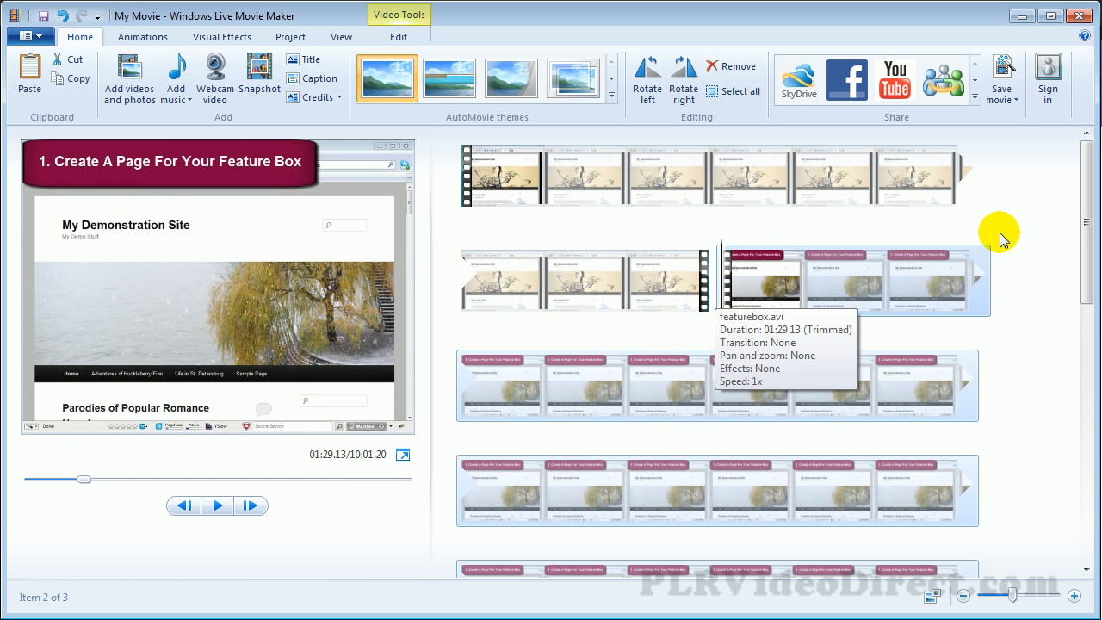
{"action": "left_click_drag", "start_coordinate": [1087, 232], "coordinate": [1088, 482]}
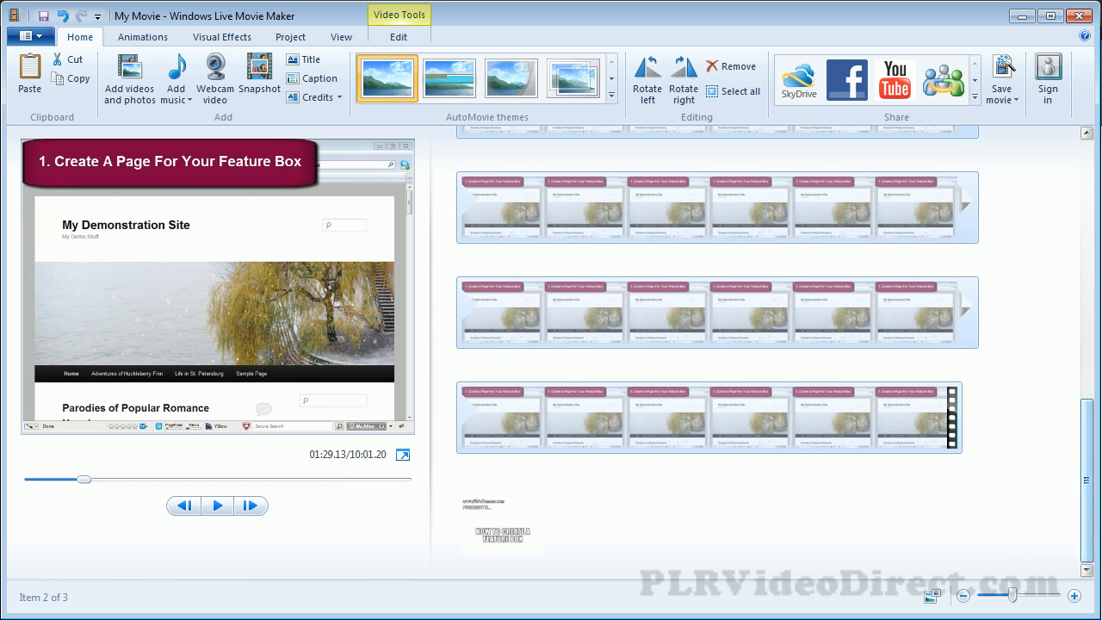
{"action": "left_click", "coordinate": [504, 525]}
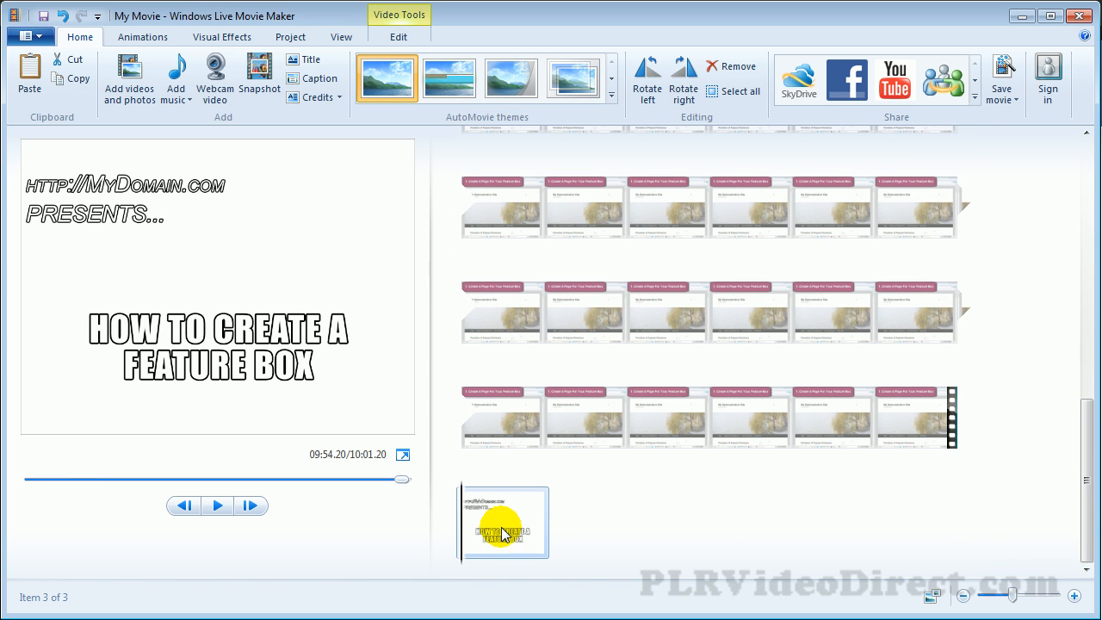
{"action": "left_click_drag", "start_coordinate": [500, 524], "coordinate": [496, 195]}
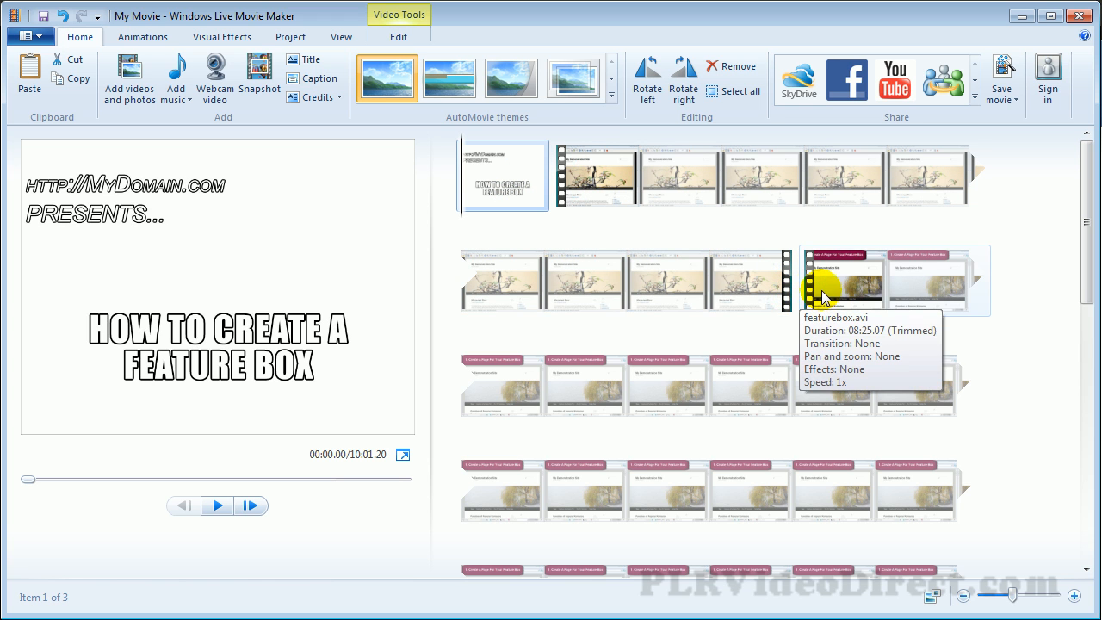
Step: Examine the transition effects available for the title image and the first video clip, including the diagonals and wipes
{"action": "left_click", "coordinate": [145, 39]}
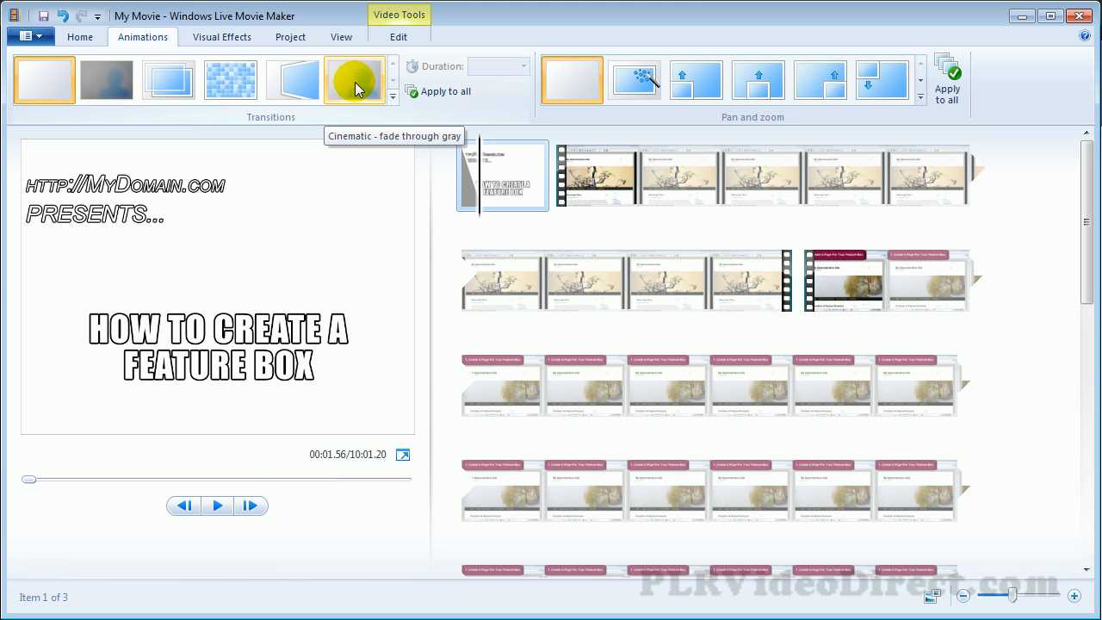
{"action": "left_click", "coordinate": [556, 172]}
{"action": "left_click", "coordinate": [554, 164]}
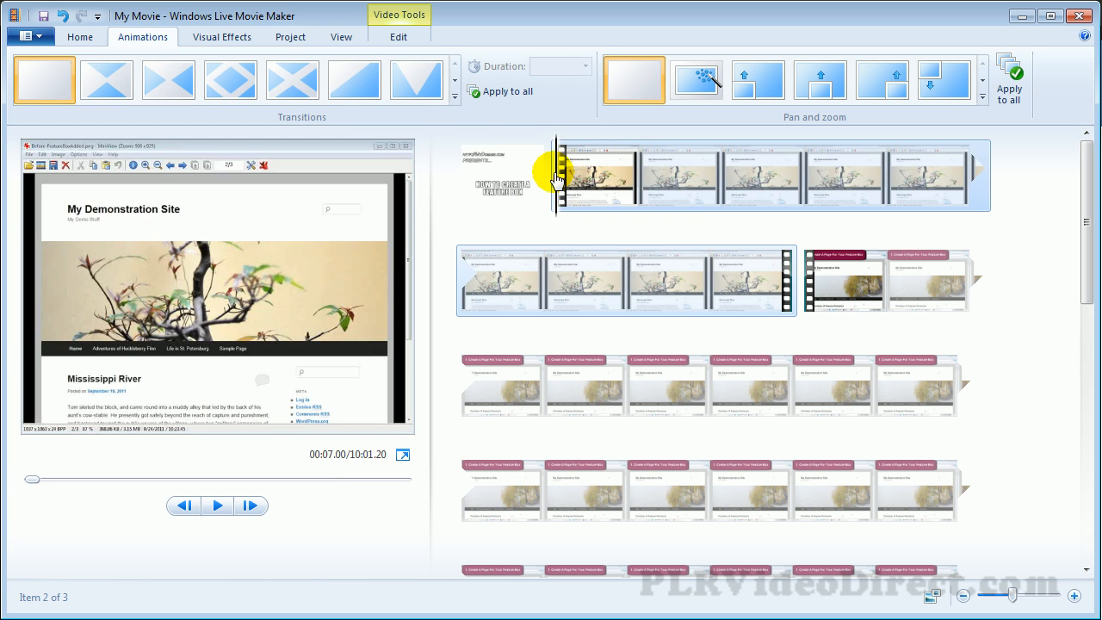
{"action": "left_click", "coordinate": [455, 96]}
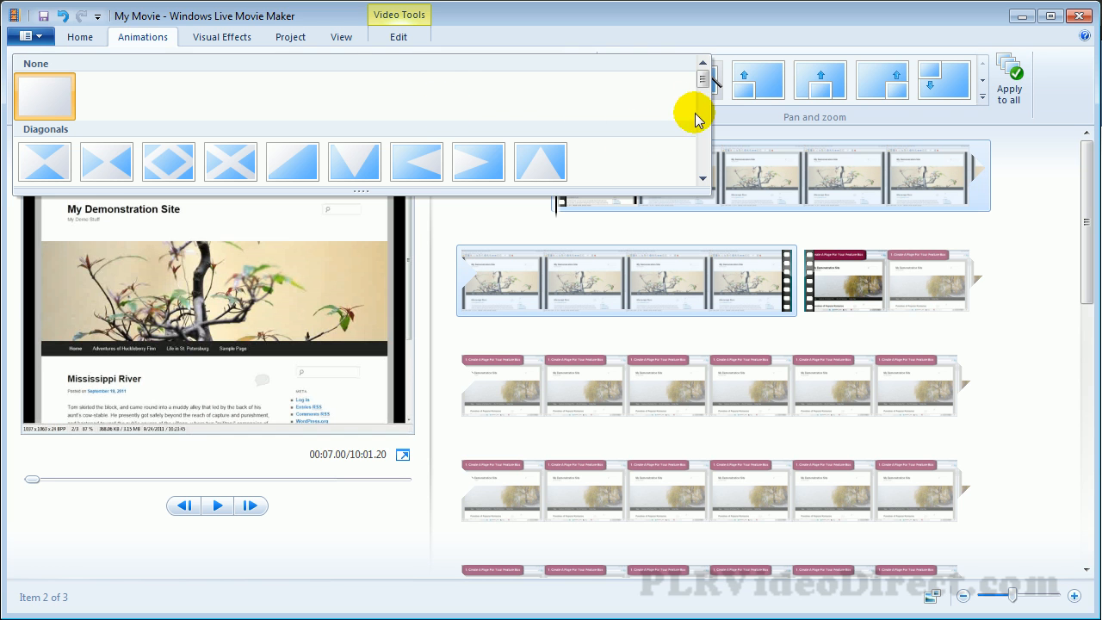
{"action": "left_click_drag", "start_coordinate": [703, 79], "coordinate": [716, 162]}
{"action": "scroll", "coordinate": [713, 148], "scroll_direction": "down", "scroll_amount": 1}
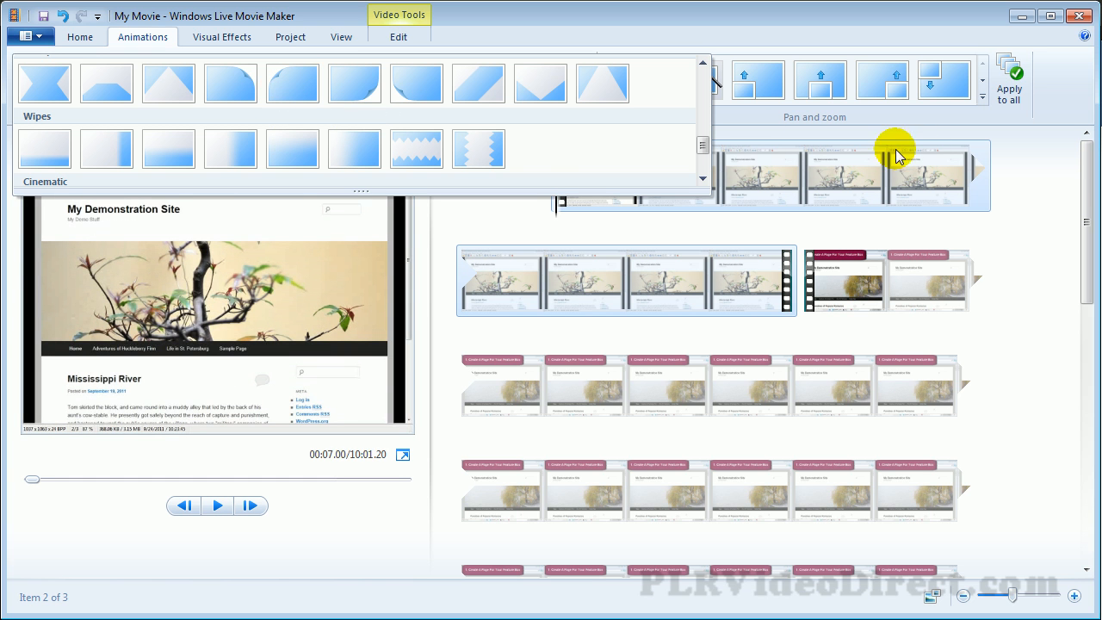
{"action": "left_click", "coordinate": [1036, 221]}
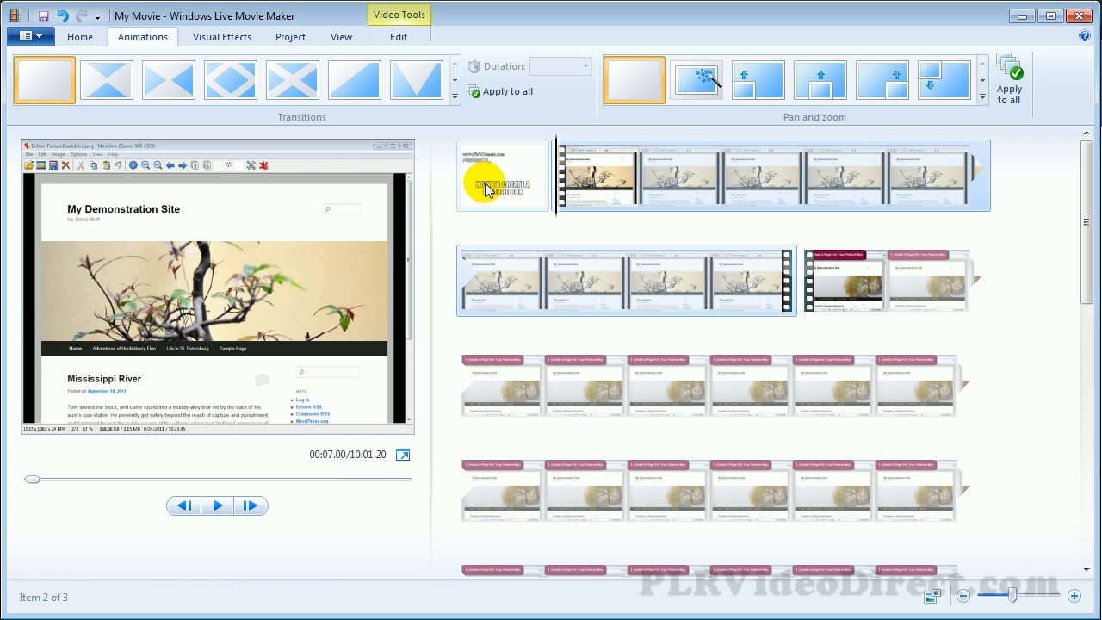
Step: Delete the feature-box.jpg title image from the start of the storyboard
{"action": "left_click_drag", "start_coordinate": [1082, 283], "coordinate": [1086, 575]}
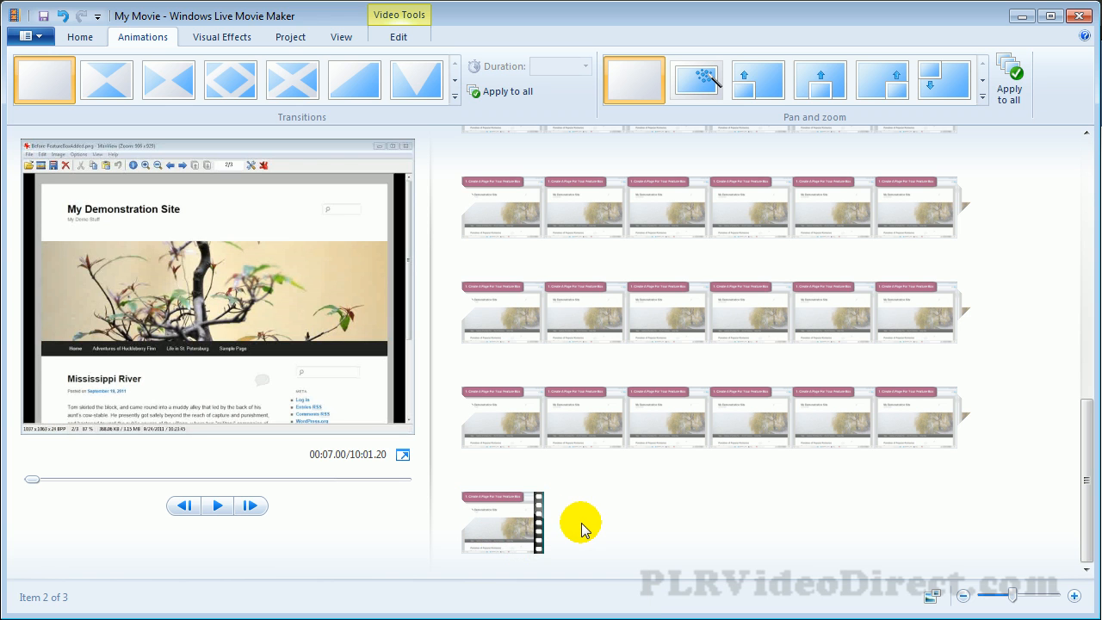
{"action": "left_click_drag", "start_coordinate": [1083, 456], "coordinate": [1062, 173]}
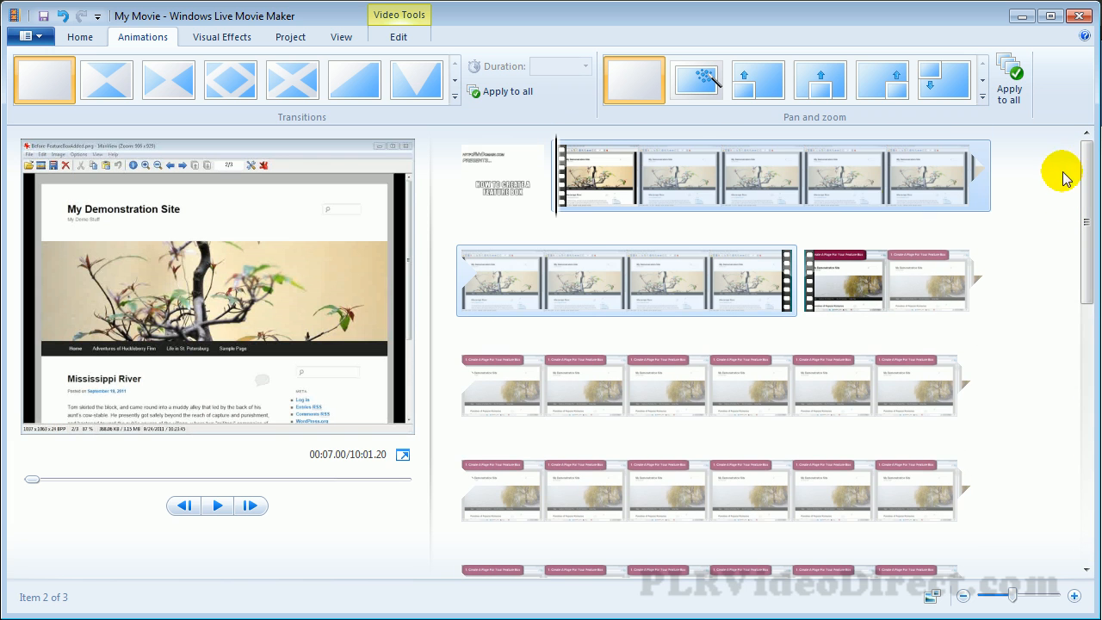
{"action": "left_click", "coordinate": [479, 174]}
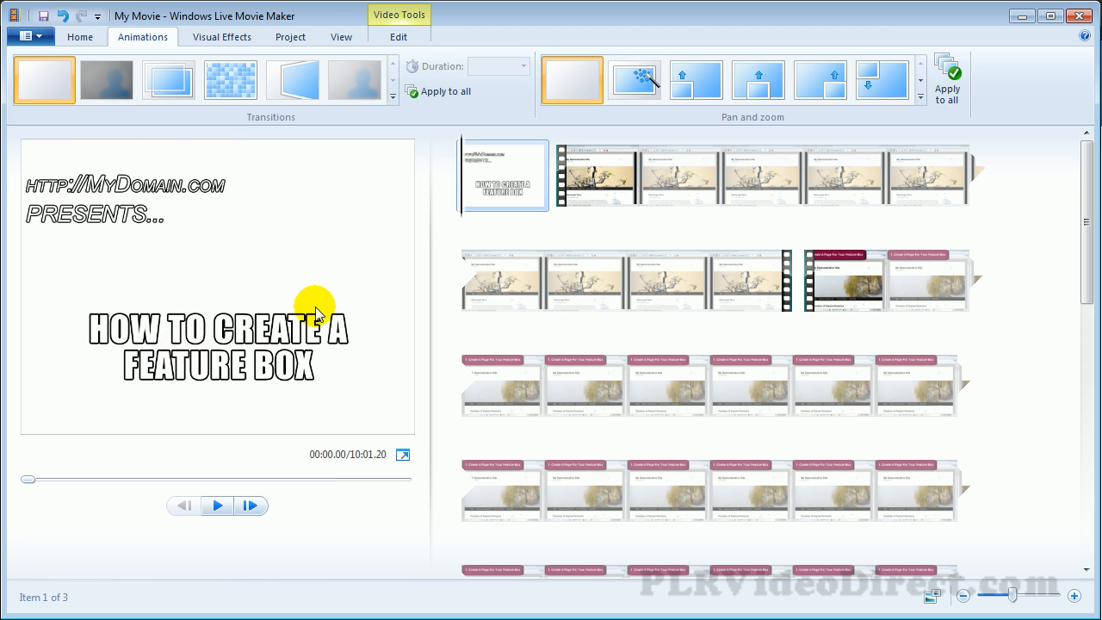
{"action": "mouse_move", "coordinate": [495, 193]}
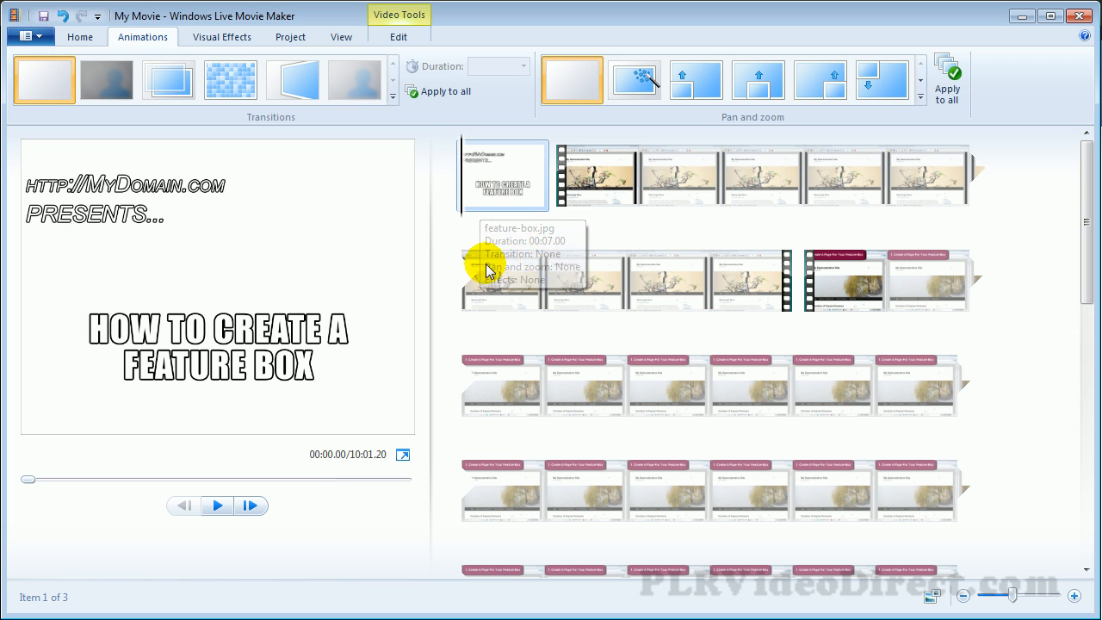
{"action": "left_click", "coordinate": [499, 177]}
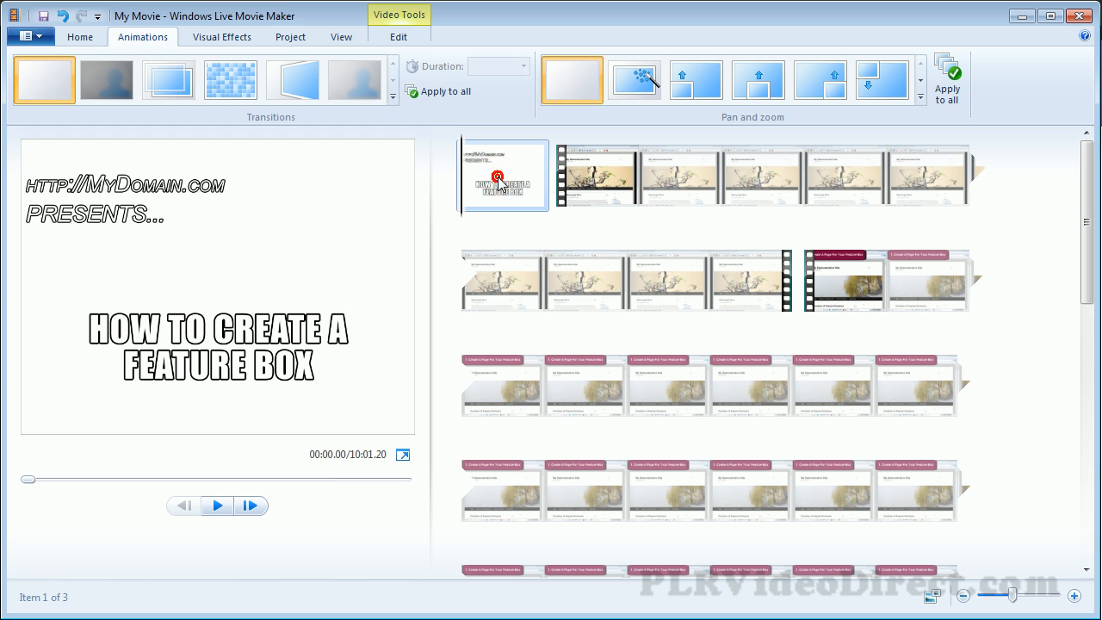
{"action": "key", "text": "Delete"}
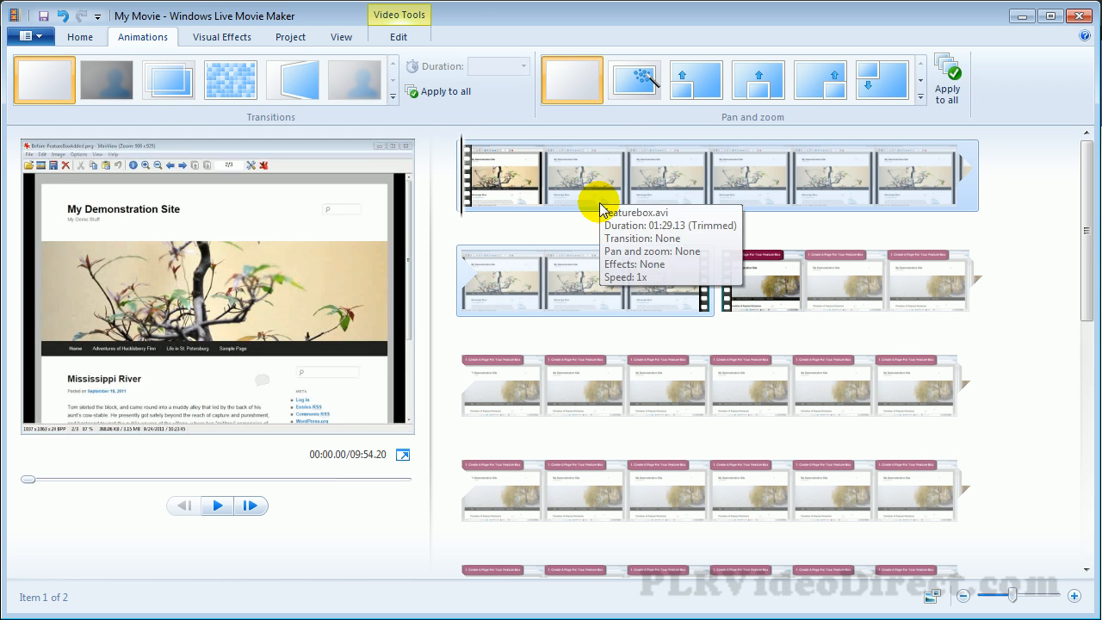
Step: Add a title before the first video clip and set its background color to white
{"action": "left_click", "coordinate": [77, 35]}
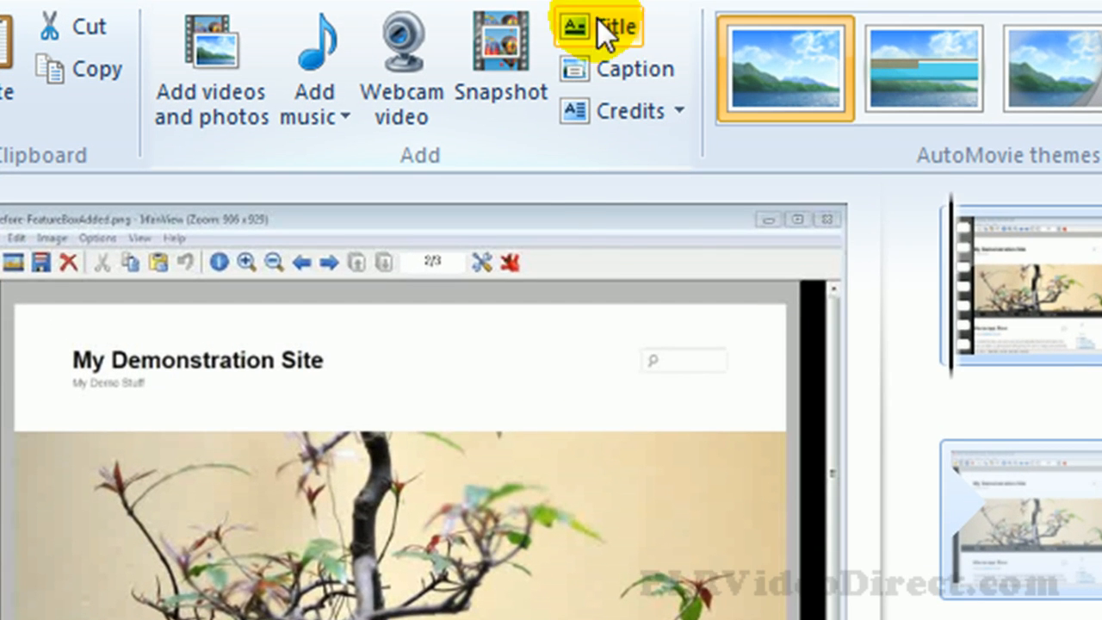
{"action": "left_click", "coordinate": [613, 22]}
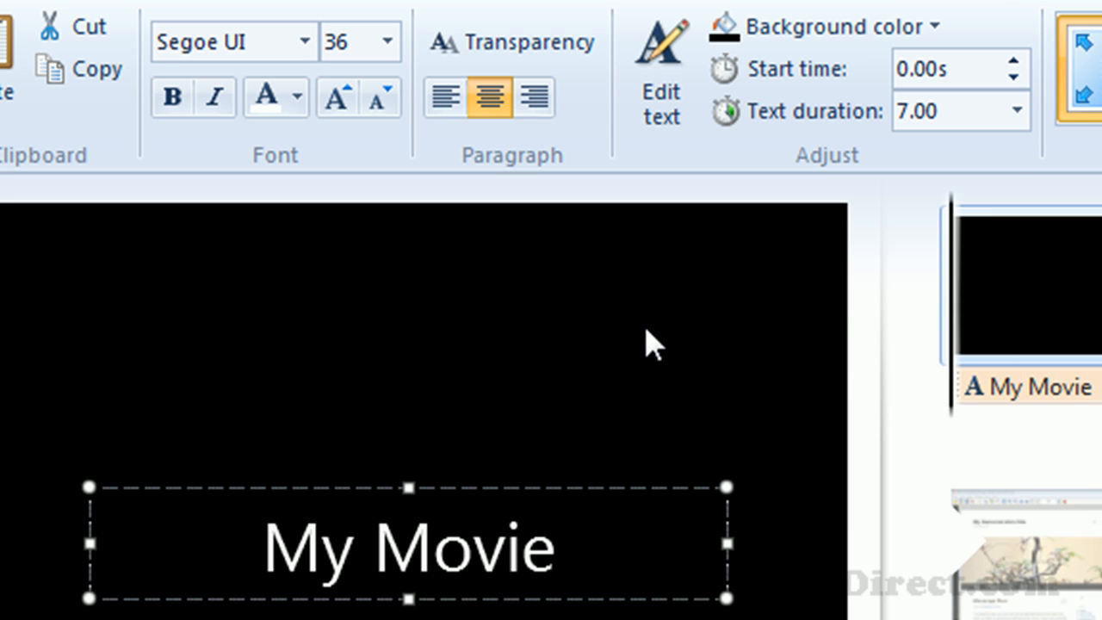
{"action": "left_click", "coordinate": [776, 26]}
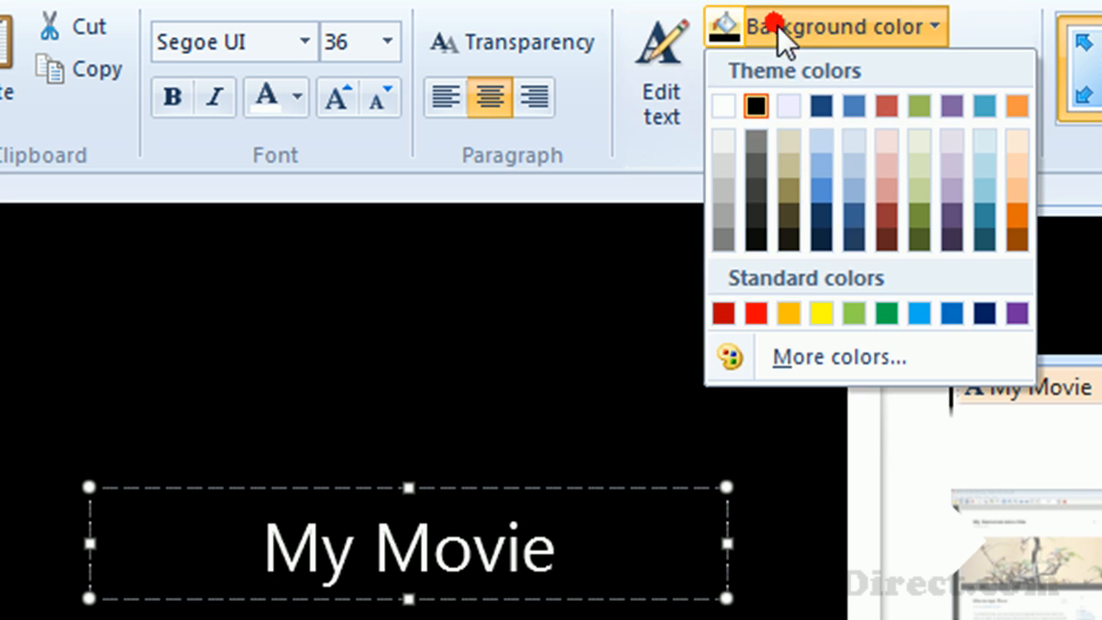
{"action": "left_click", "coordinate": [724, 104]}
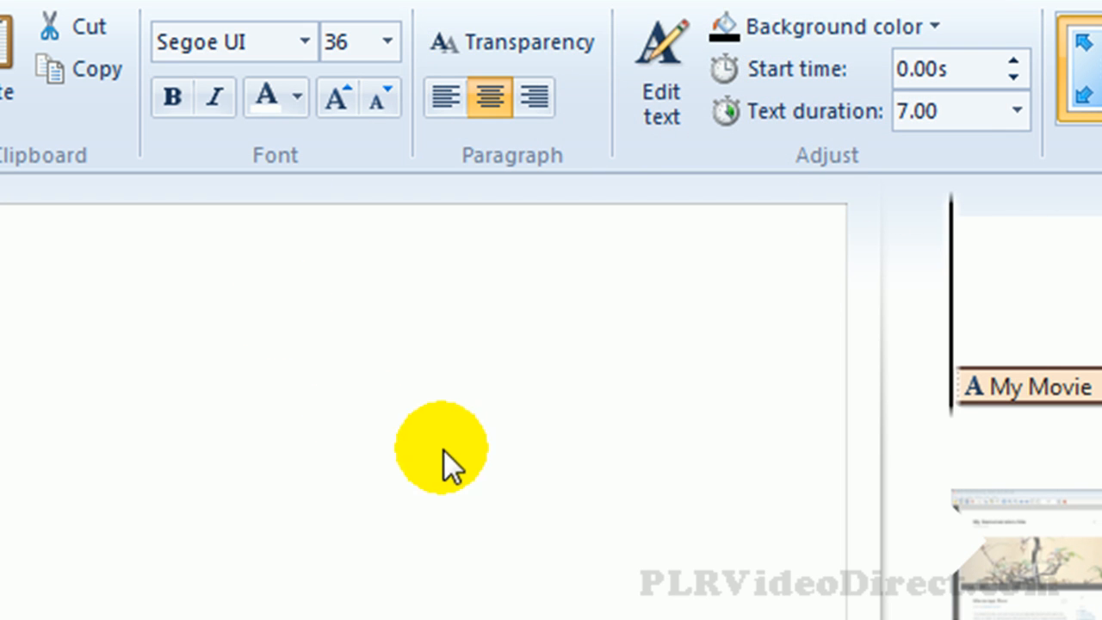
Step: Set the font color of the My Movie title text to red
{"action": "left_click", "coordinate": [443, 450]}
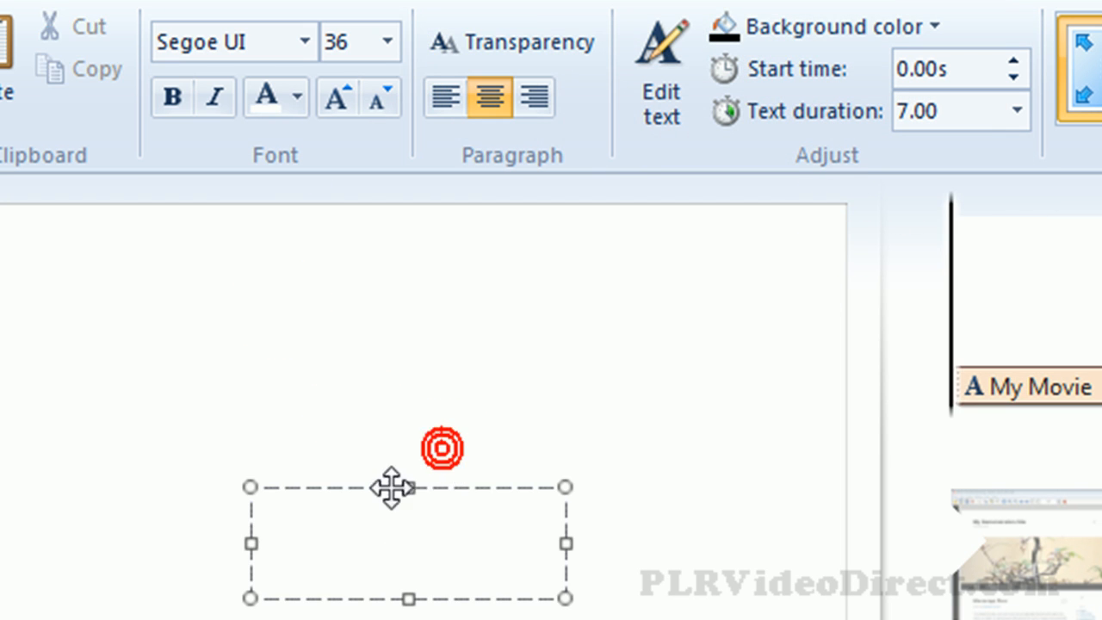
{"action": "left_click", "coordinate": [294, 98]}
{"action": "left_click", "coordinate": [303, 194]}
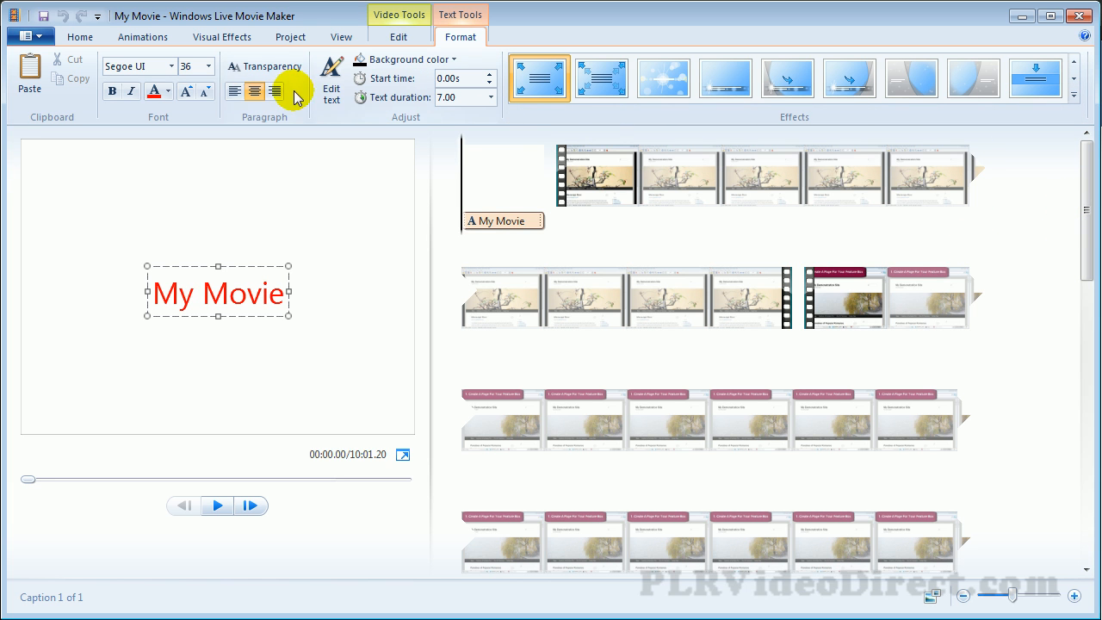
Step: Add a credits slide at the end of the movie and open its text for editing
{"action": "left_click", "coordinate": [73, 38]}
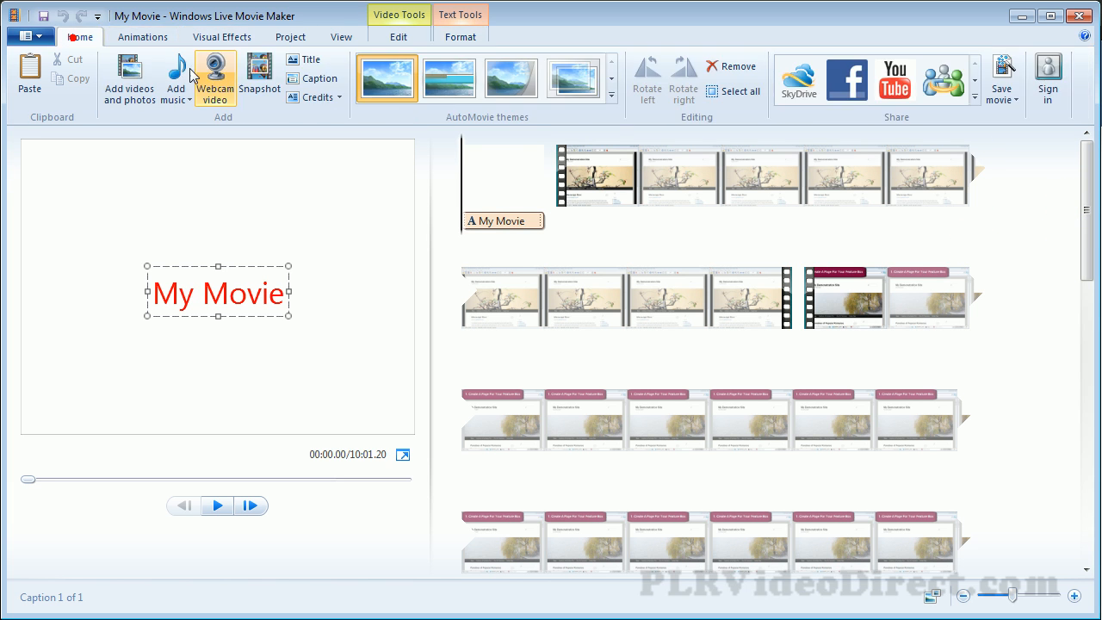
{"action": "left_click", "coordinate": [315, 96]}
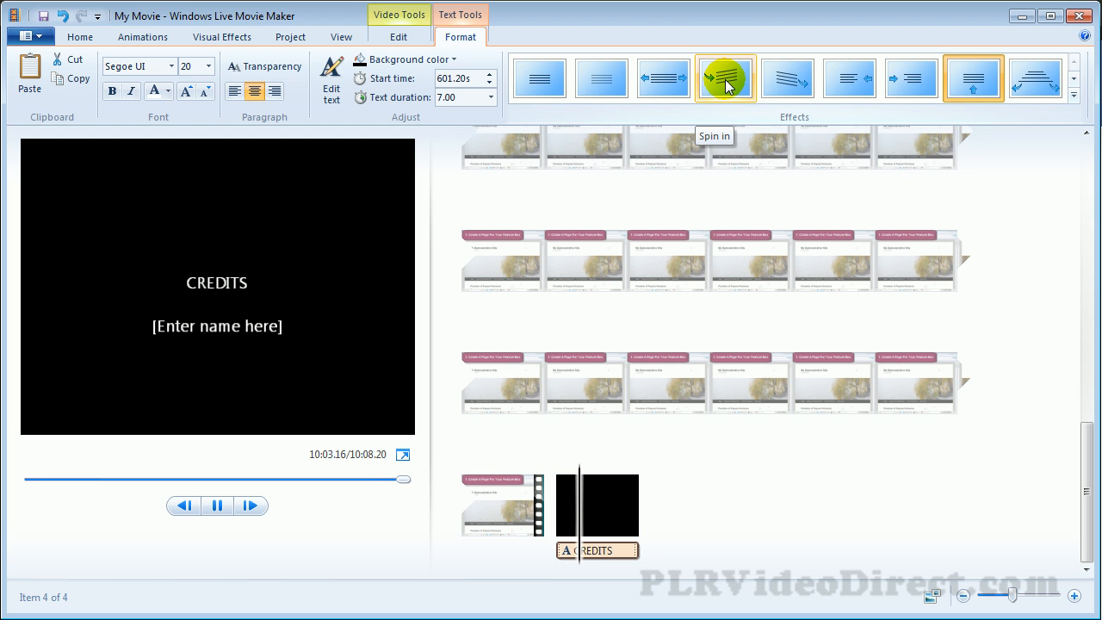
{"action": "left_click", "coordinate": [330, 73]}
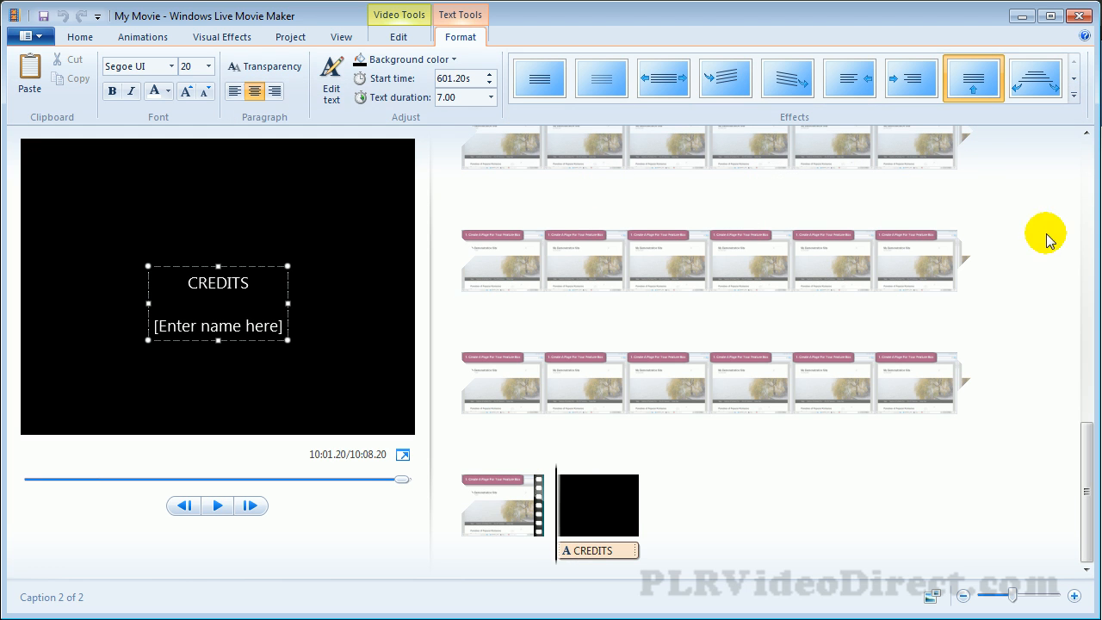
Step: Move the white My Movie title from the start of the storyboard to between the two video clips
{"action": "left_click", "coordinate": [1087, 163]}
{"action": "left_click", "coordinate": [1088, 275]}
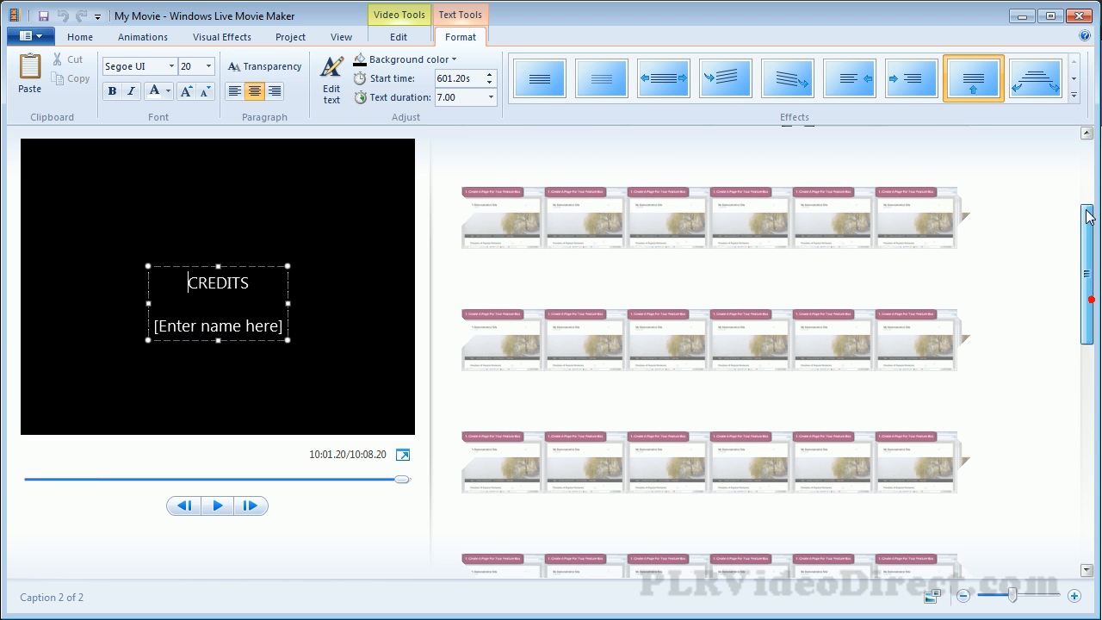
{"action": "left_click", "coordinate": [498, 176]}
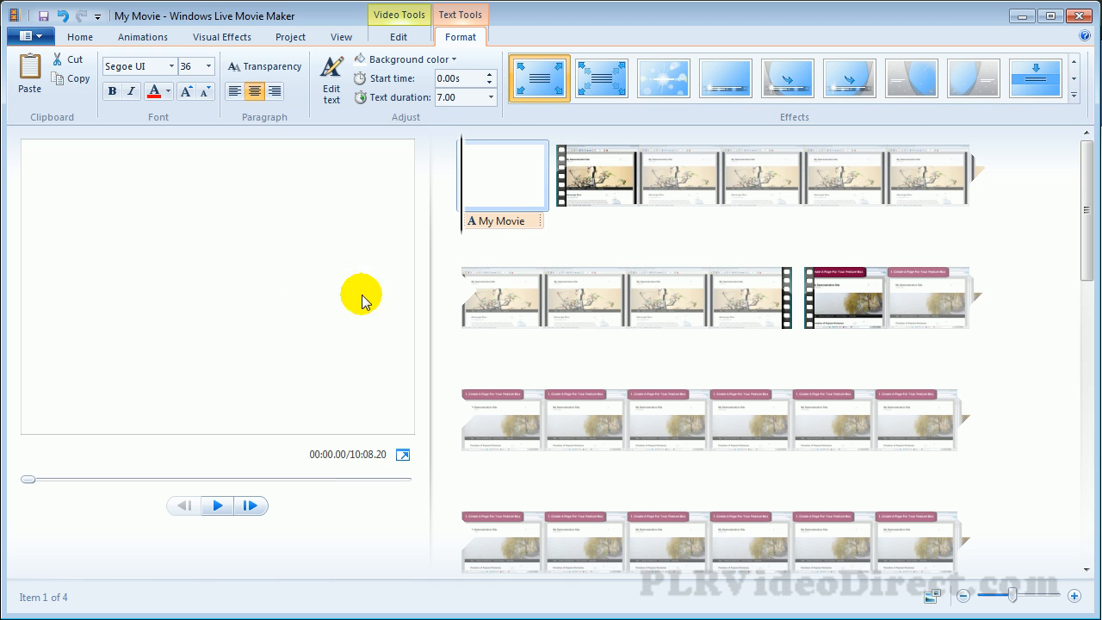
{"action": "mouse_move", "coordinate": [670, 421]}
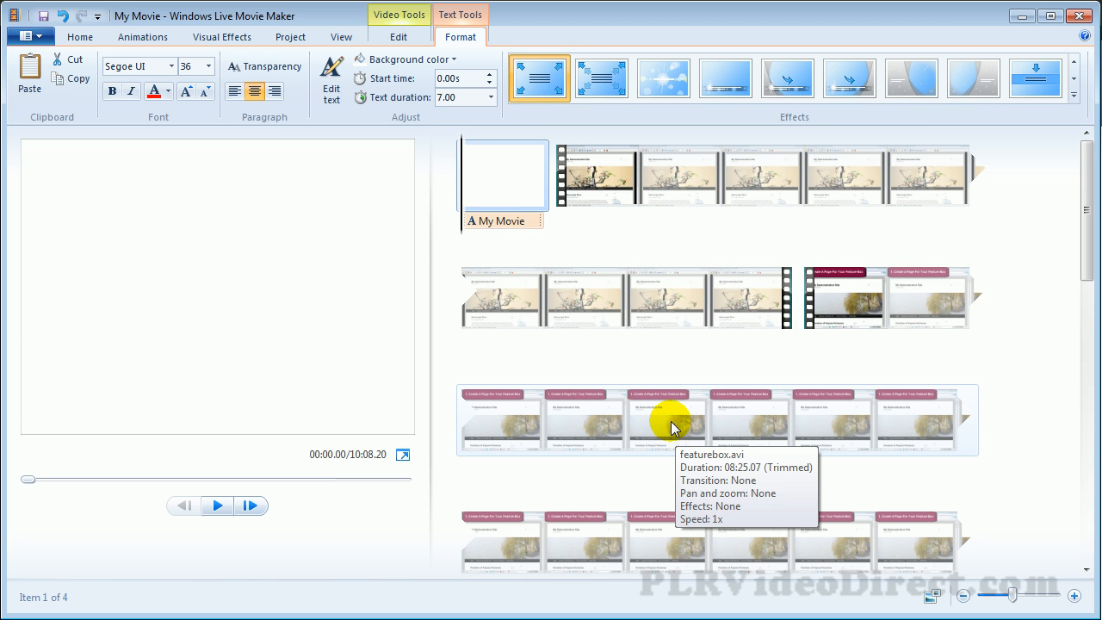
{"action": "mouse_move", "coordinate": [508, 183]}
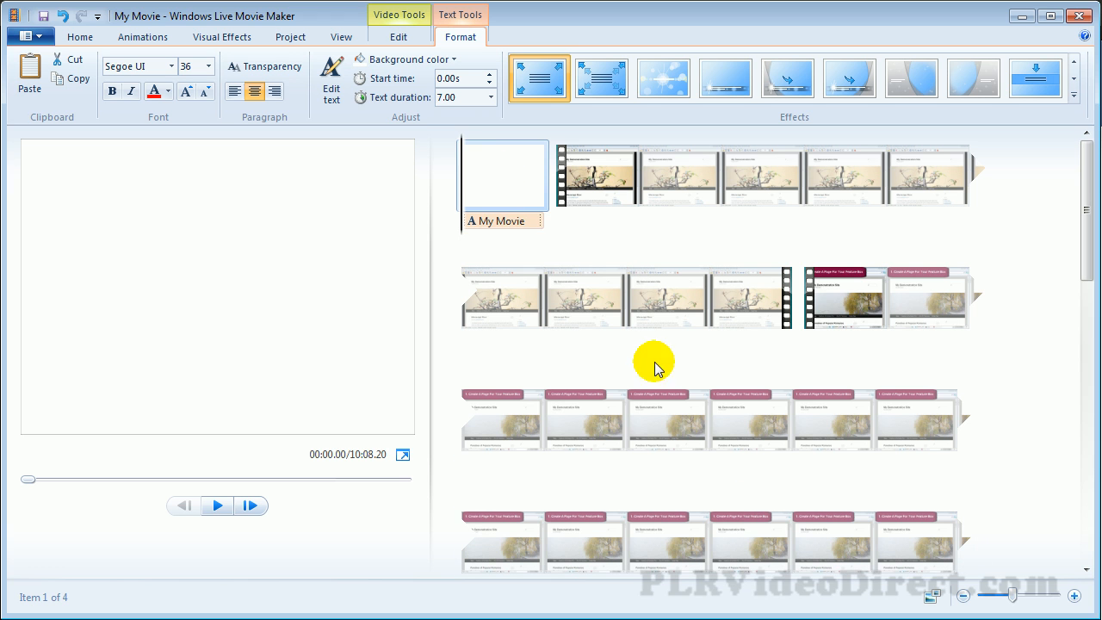
{"action": "left_click_drag", "start_coordinate": [502, 175], "coordinate": [789, 301]}
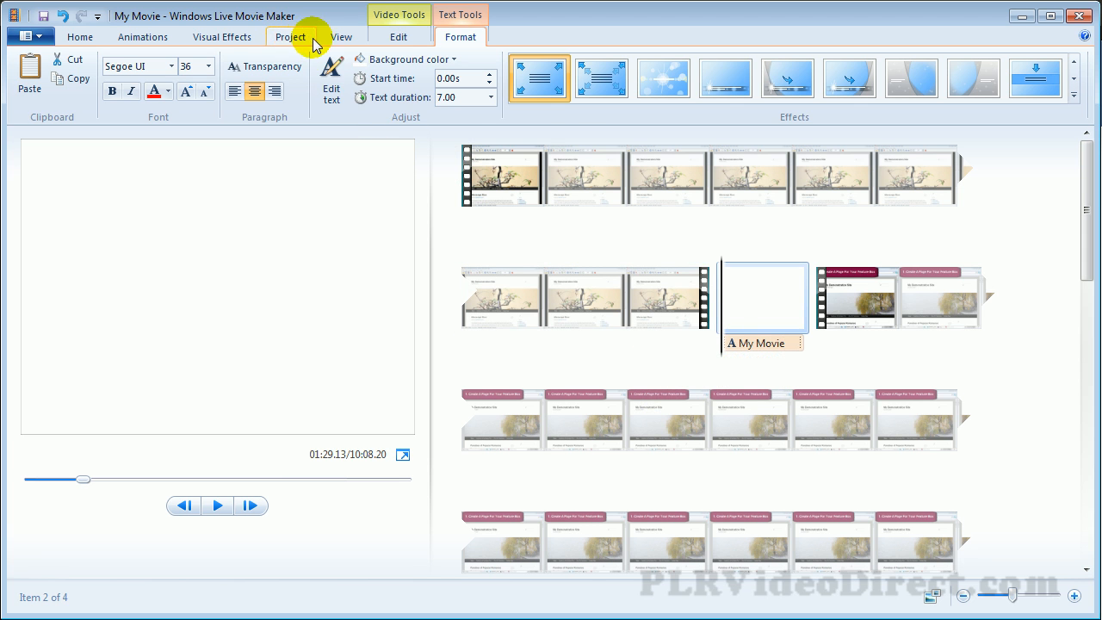
Step: Shift the My Movie caption off the white title background onto the end of the first video clip
{"action": "left_click", "coordinate": [398, 37]}
{"action": "left_click", "coordinate": [675, 308]}
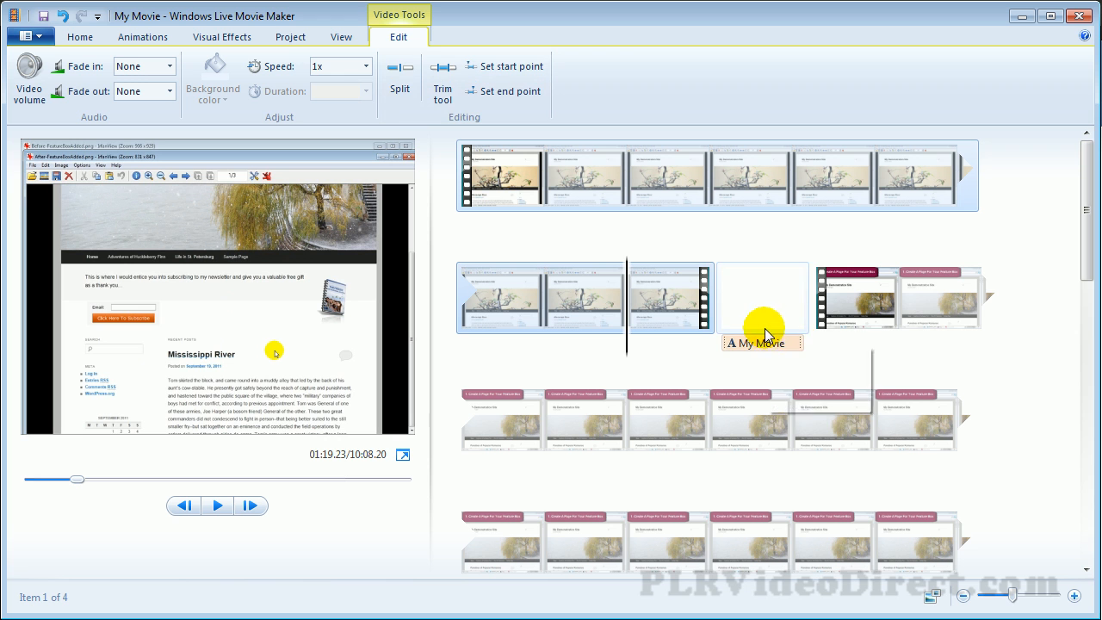
{"action": "left_click_drag", "start_coordinate": [749, 347], "coordinate": [634, 348]}
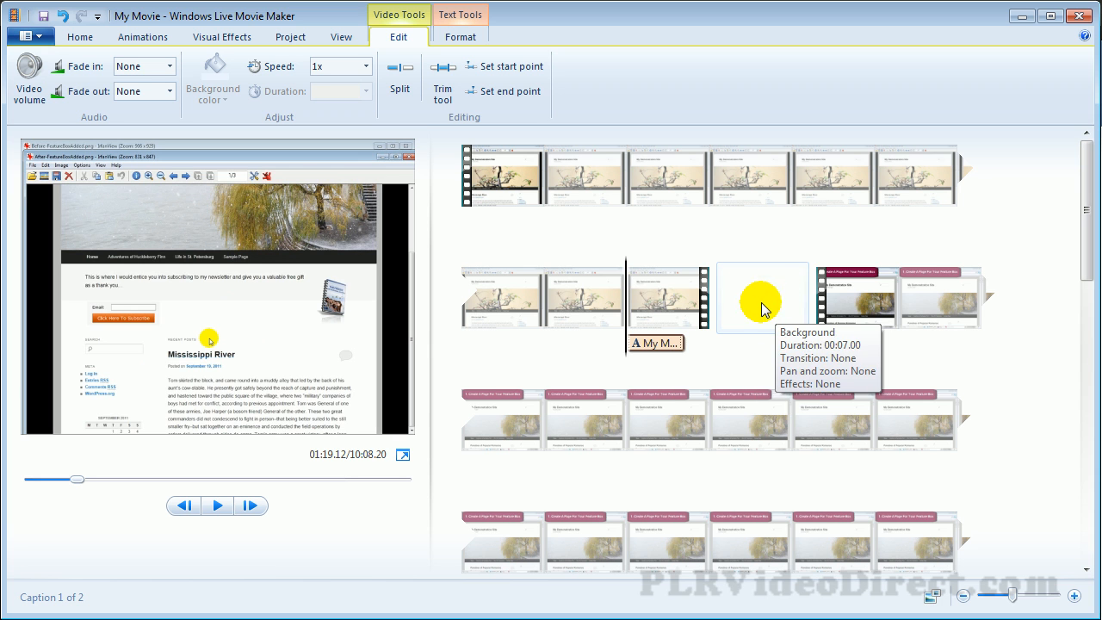
Step: Copy the My Movie caption and place the copy under the white title background, keeping the original on the first clip
{"action": "right_click", "coordinate": [652, 344]}
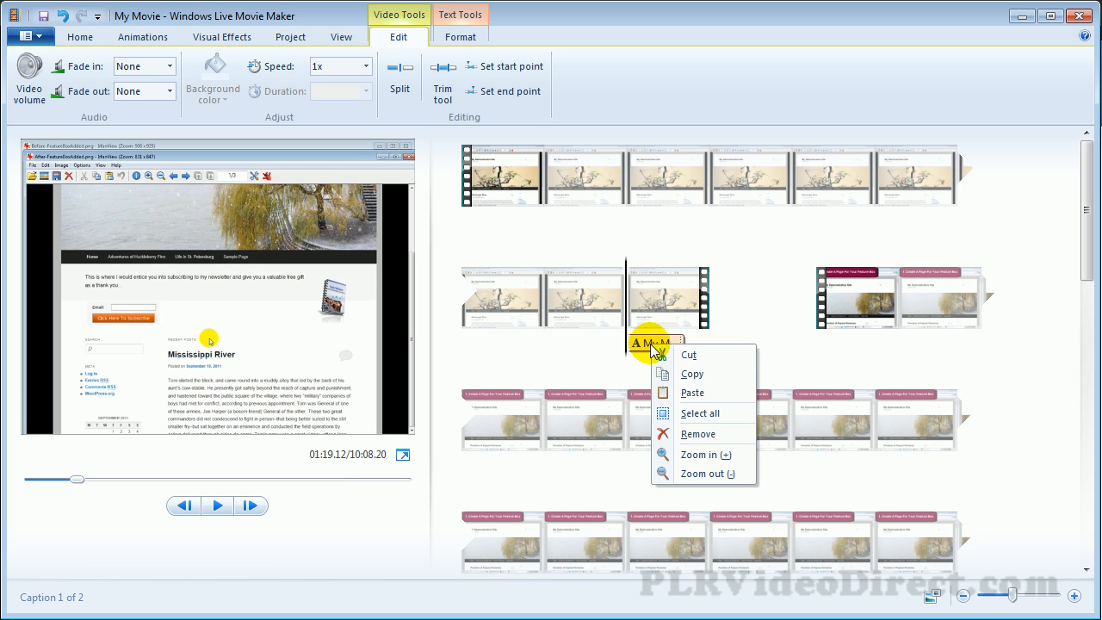
{"action": "left_click", "coordinate": [668, 372]}
{"action": "right_click", "coordinate": [775, 346]}
{"action": "left_click", "coordinate": [802, 349]}
{"action": "left_click_drag", "start_coordinate": [654, 343], "coordinate": [734, 357]}
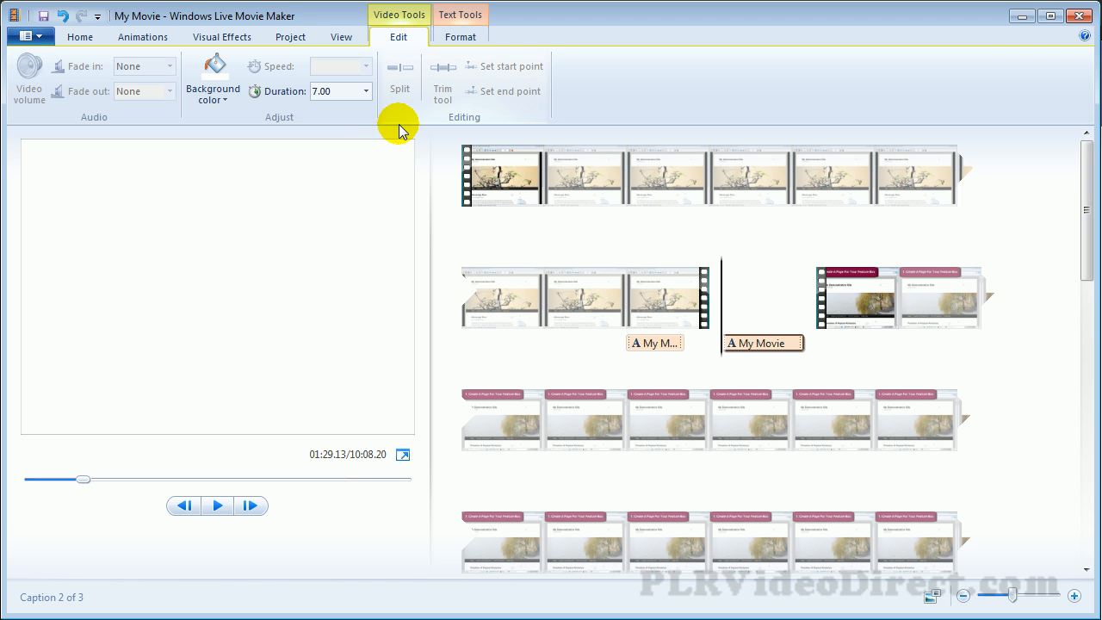
Step: Create a custom setting for saving the movie, with a width of 800 pixels and a height of 600 pixels
{"action": "left_click", "coordinate": [39, 40]}
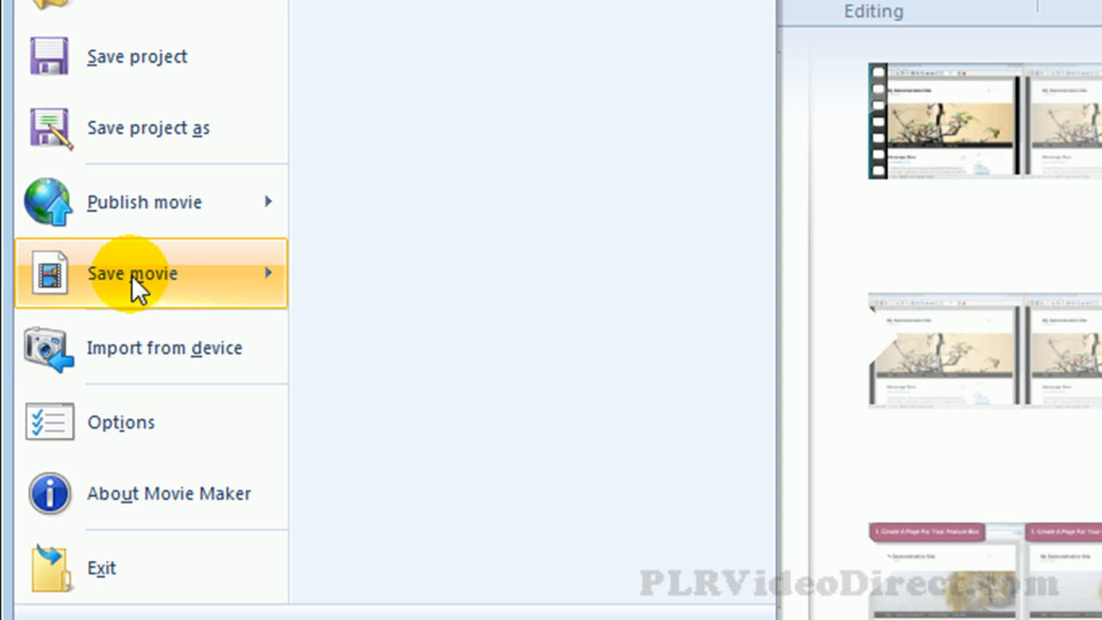
{"action": "mouse_move", "coordinate": [151, 290]}
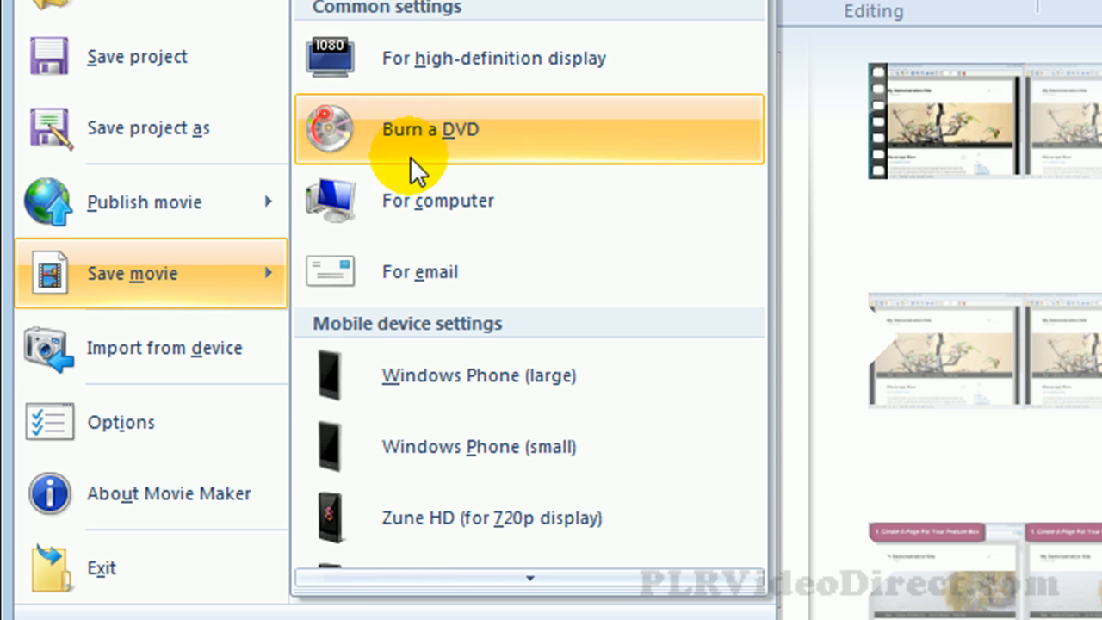
{"action": "scroll", "coordinate": [442, 457], "scroll_direction": "down", "scroll_amount": 3}
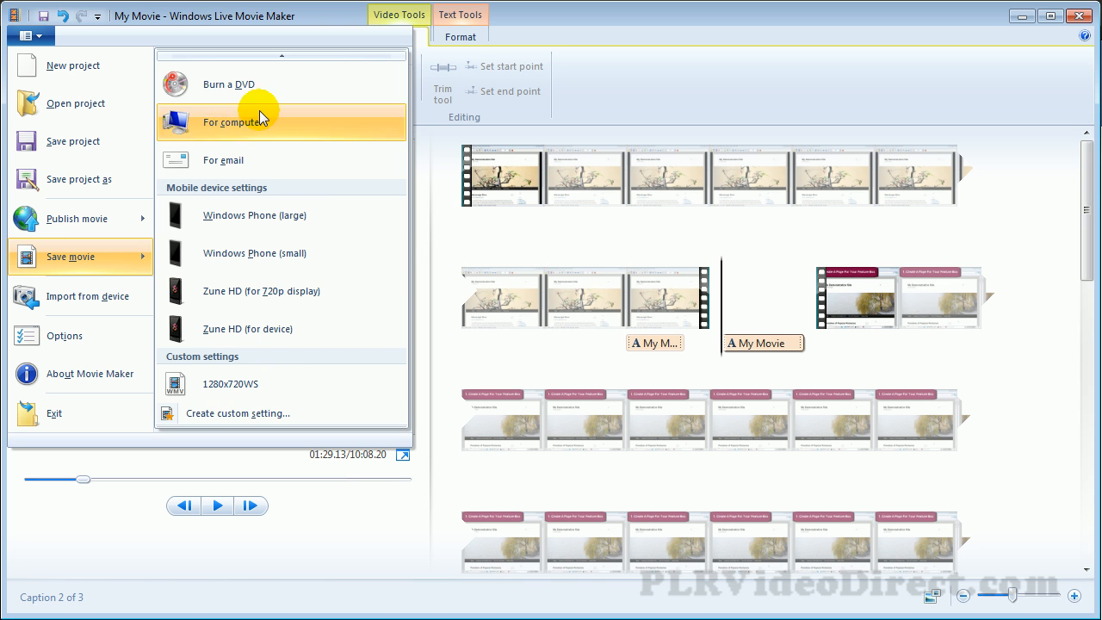
{"action": "mouse_move", "coordinate": [243, 335]}
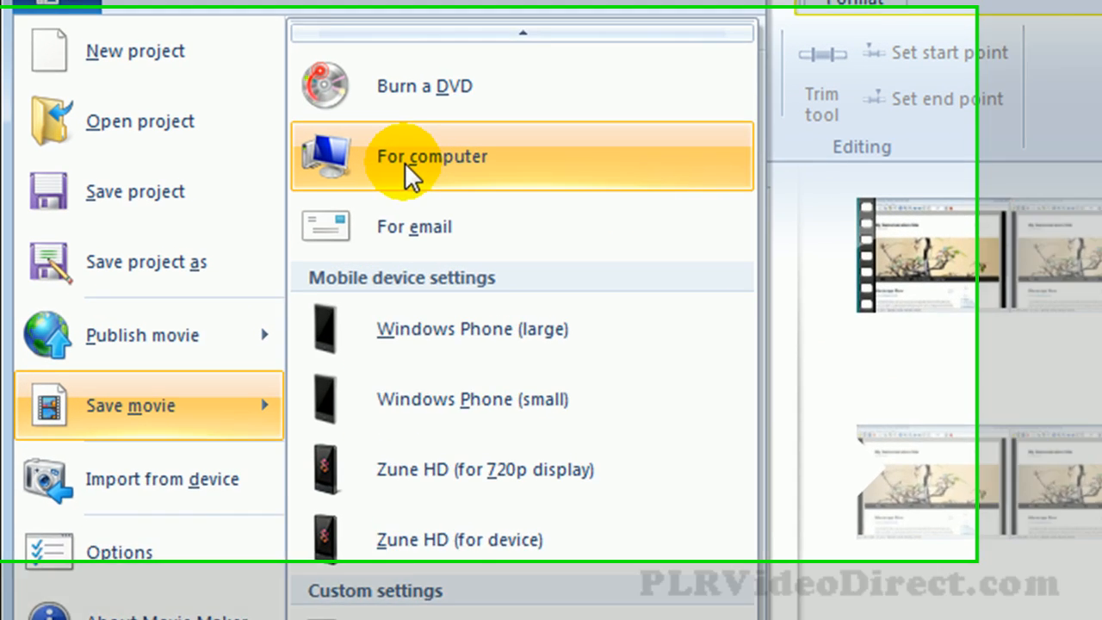
{"action": "mouse_move", "coordinate": [405, 163]}
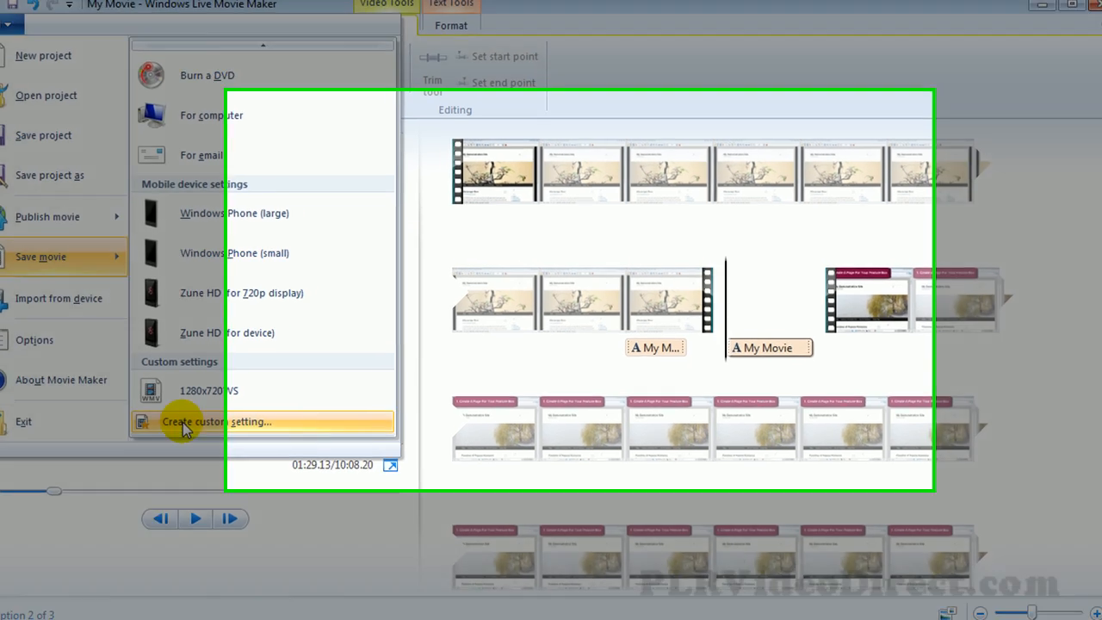
{"action": "left_click", "coordinate": [183, 424]}
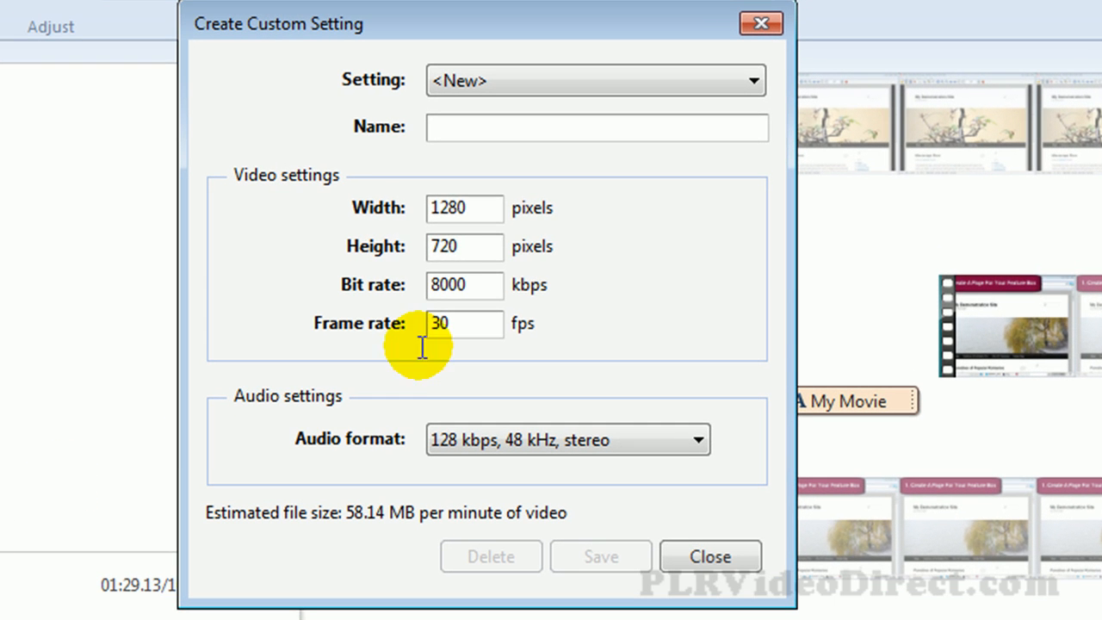
{"action": "double_click", "coordinate": [482, 209]}
{"action": "type", "text": "600"}
{"action": "left_click_drag", "start_coordinate": [482, 209], "coordinate": [362, 213]}
{"action": "type", "text": "800"}
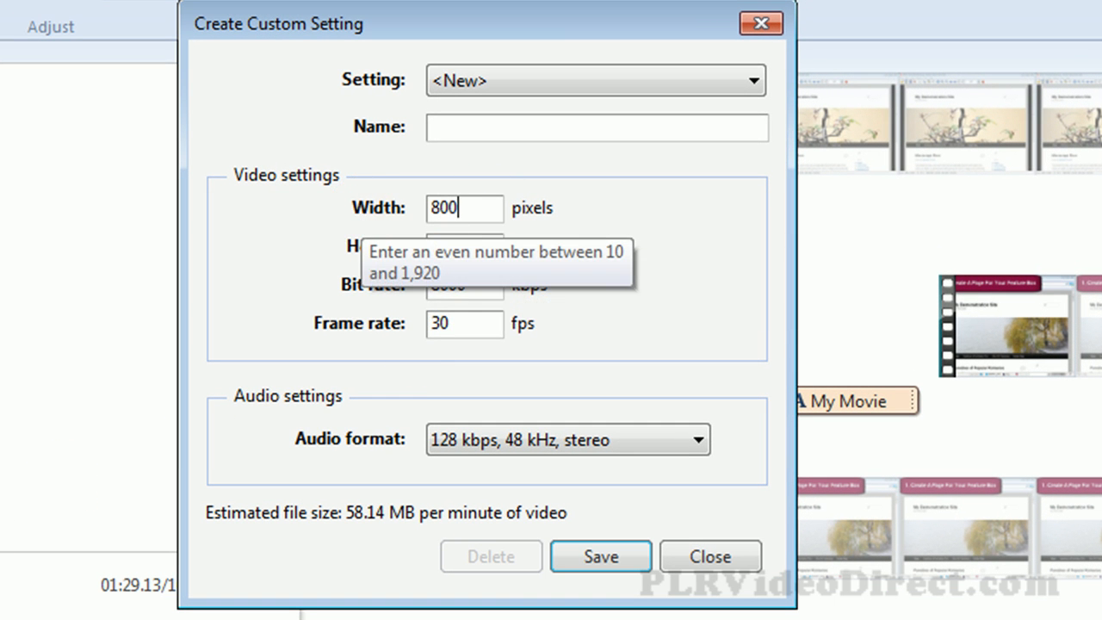
{"action": "double_click", "coordinate": [450, 246]}
{"action": "type", "text": "600"}
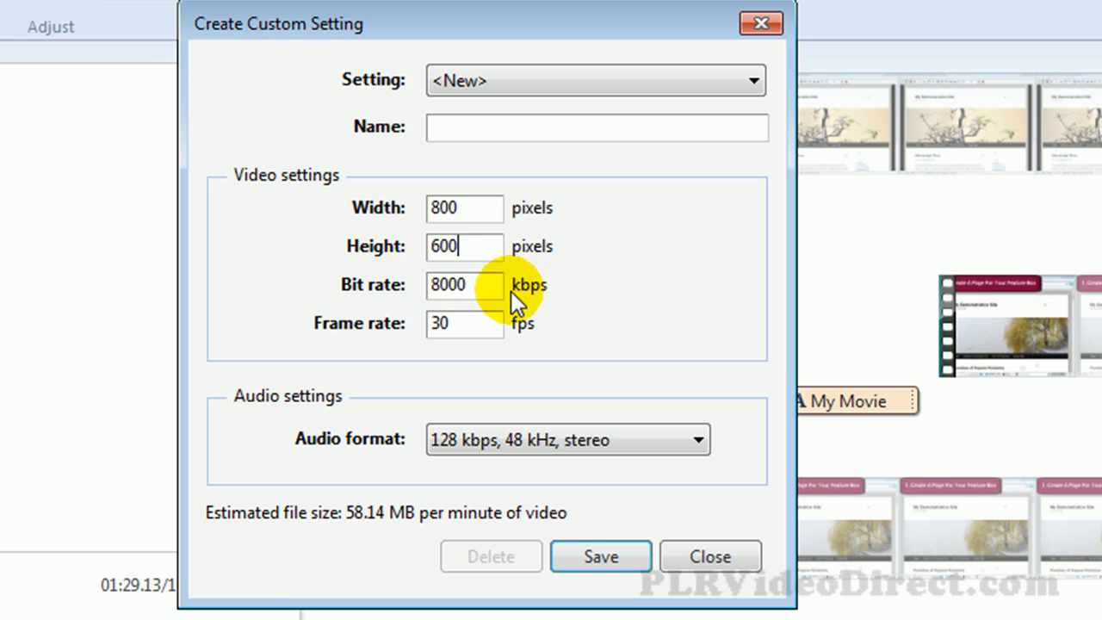
Step: Set the custom setting's bit rate to 600 kbps and its frame rate to 15 fps
{"action": "left_click_drag", "start_coordinate": [447, 287], "coordinate": [418, 280]}
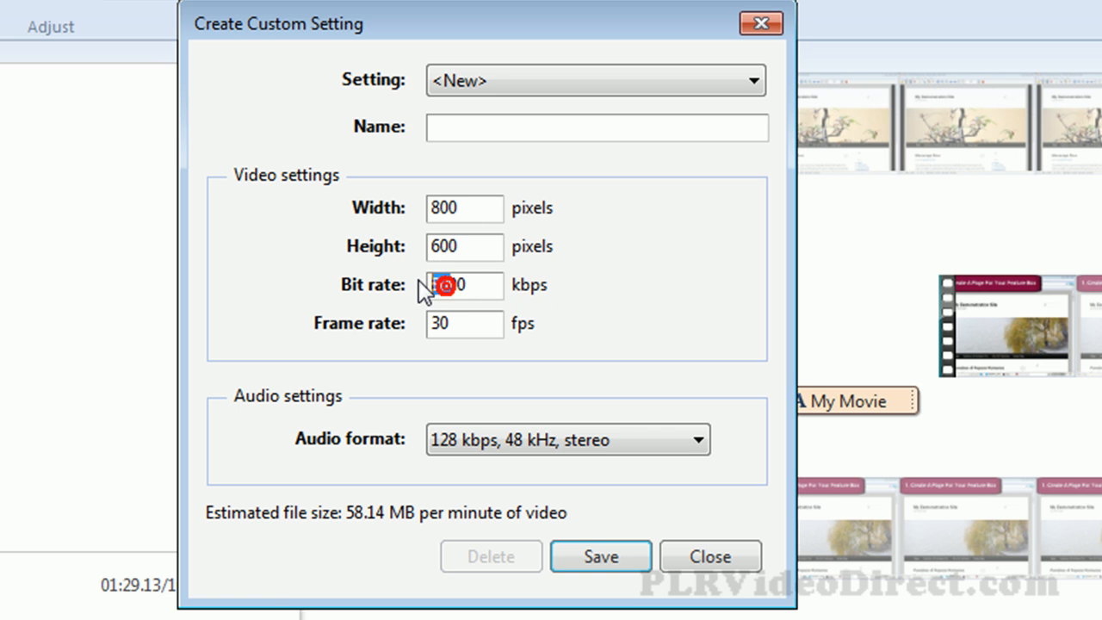
{"action": "type", "text": "6"}
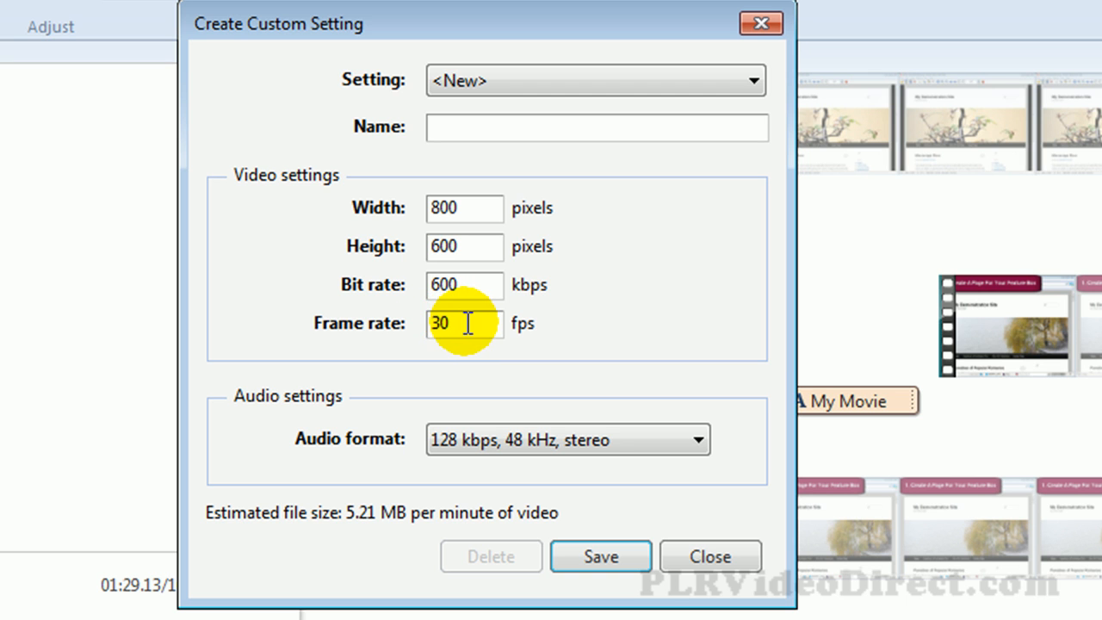
{"action": "left_click", "coordinate": [440, 323]}
{"action": "key", "text": "BackSpace"}
{"action": "type", "text": "15"}
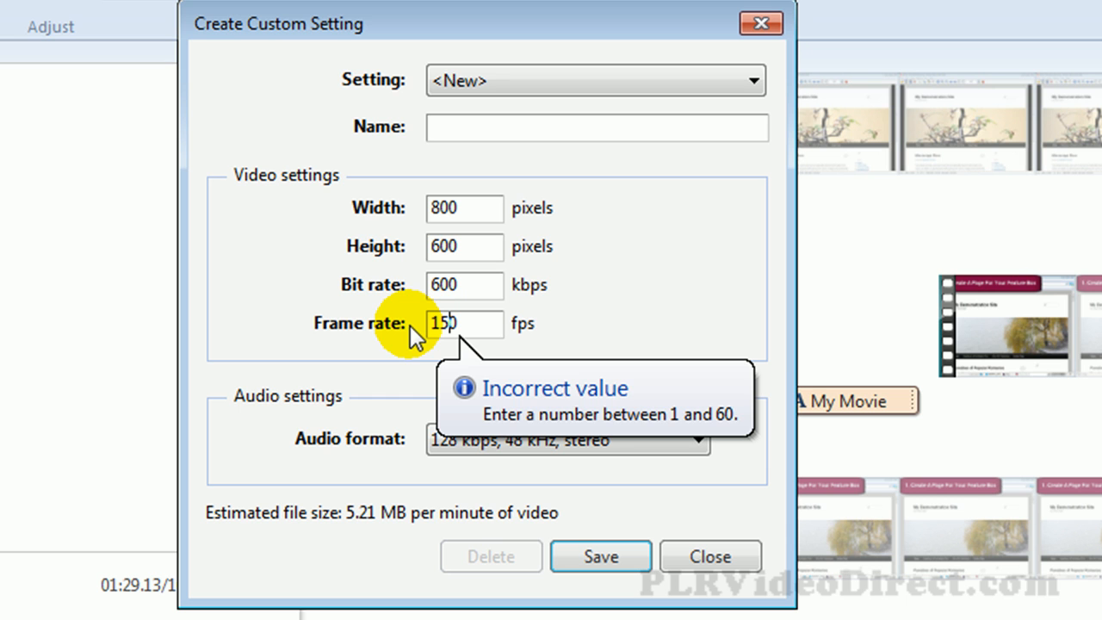
{"action": "key", "text": "Delete"}
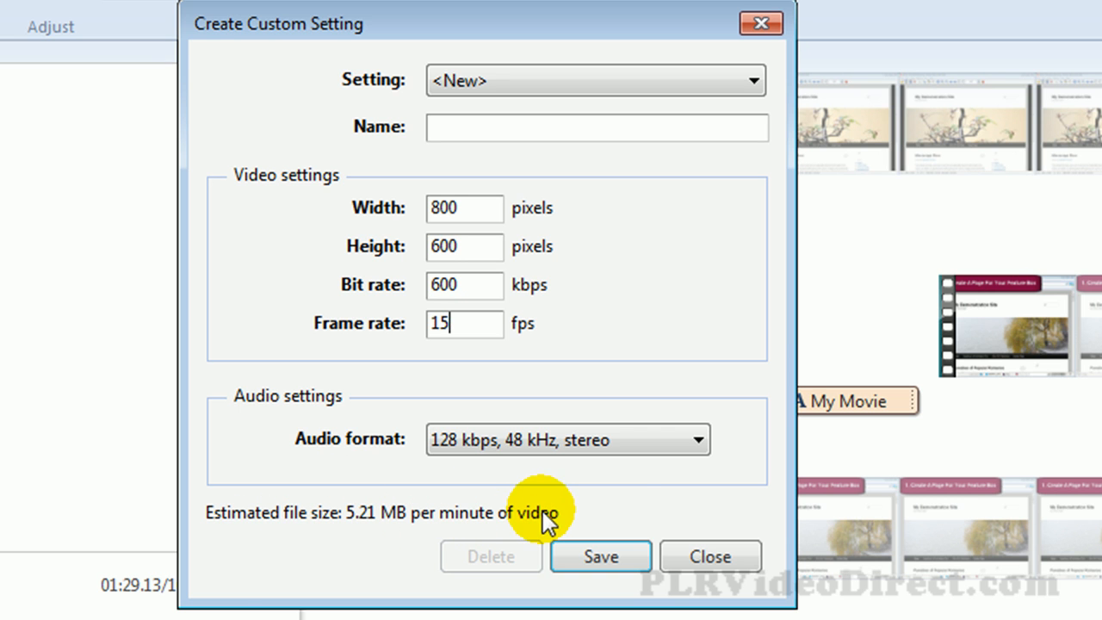
Step: Name the custom setting 800x600, save it as 800x600.prx in the Video Profiles folder and close the settings dialog
{"action": "left_click", "coordinate": [504, 130]}
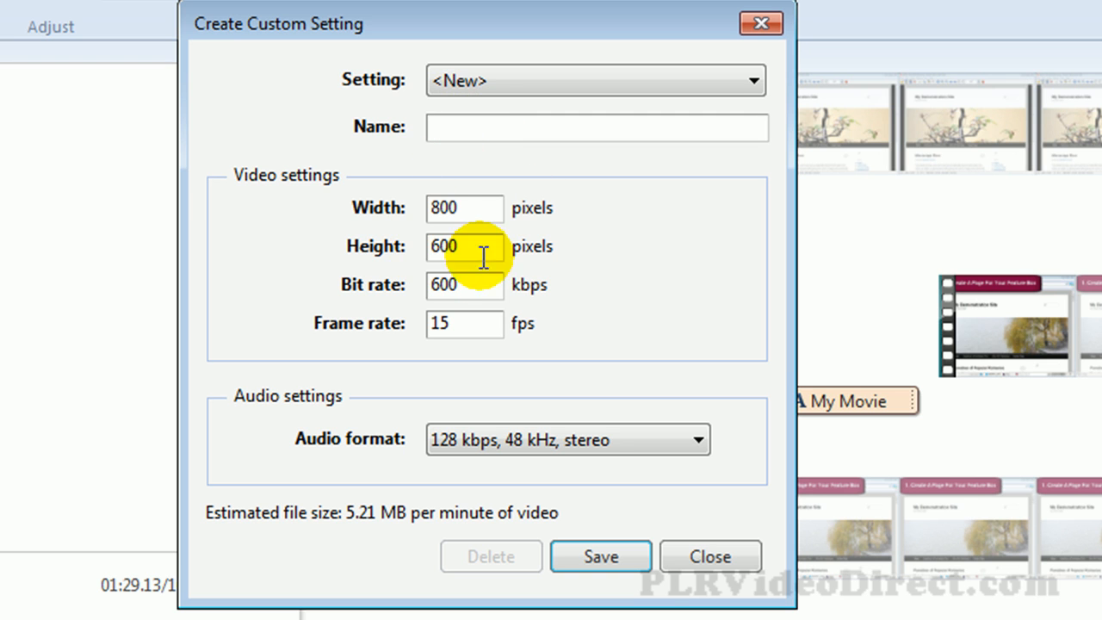
{"action": "type", "text": "800x600"}
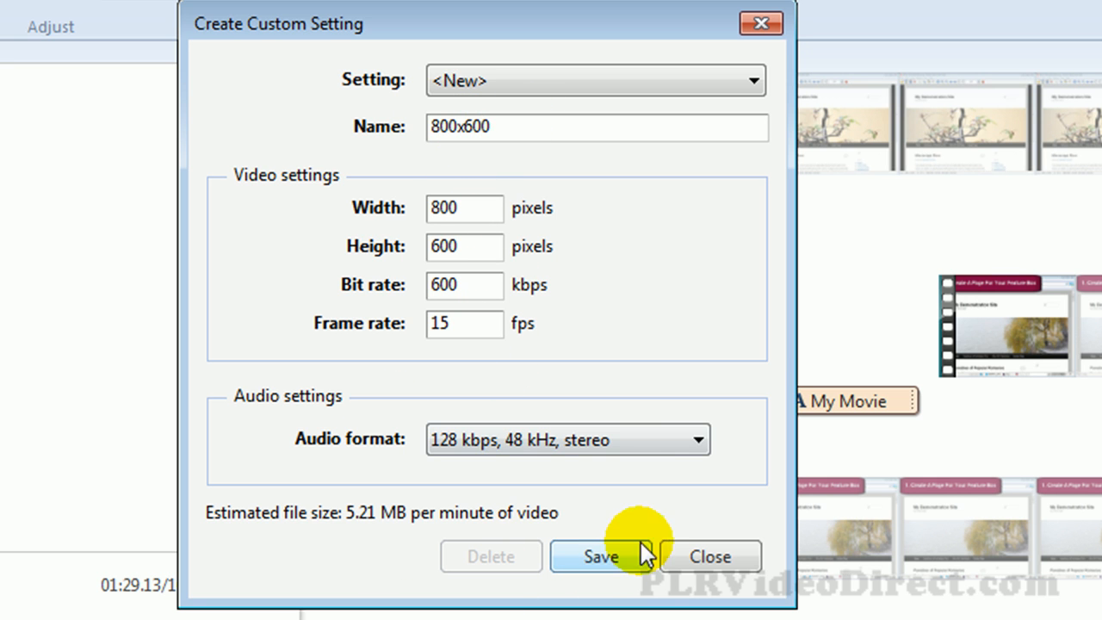
{"action": "left_click", "coordinate": [601, 557]}
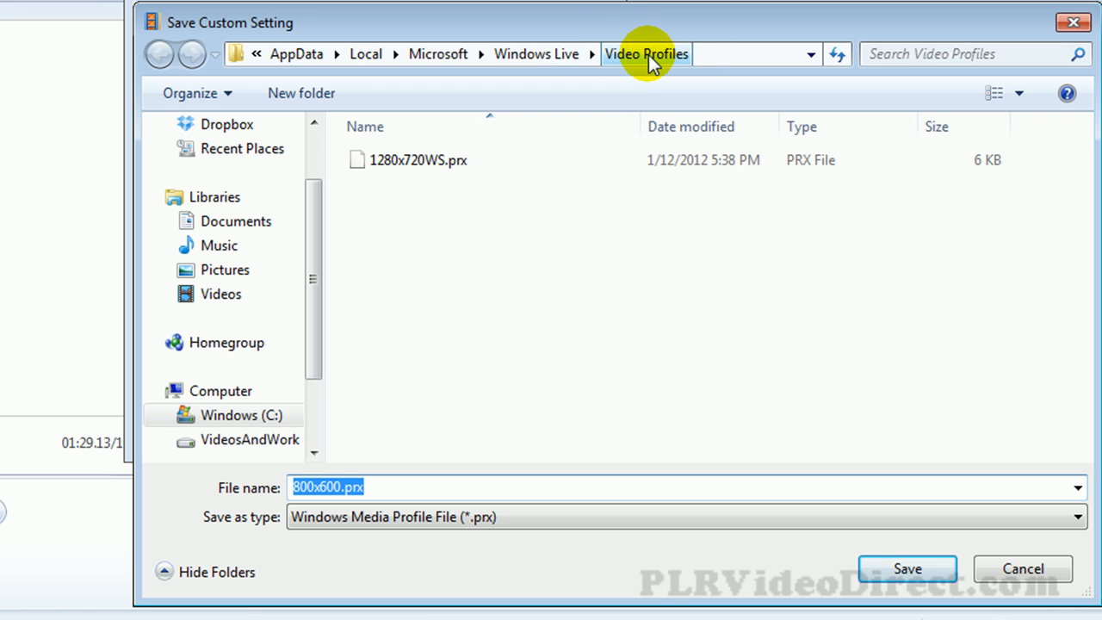
{"action": "left_click", "coordinate": [909, 570]}
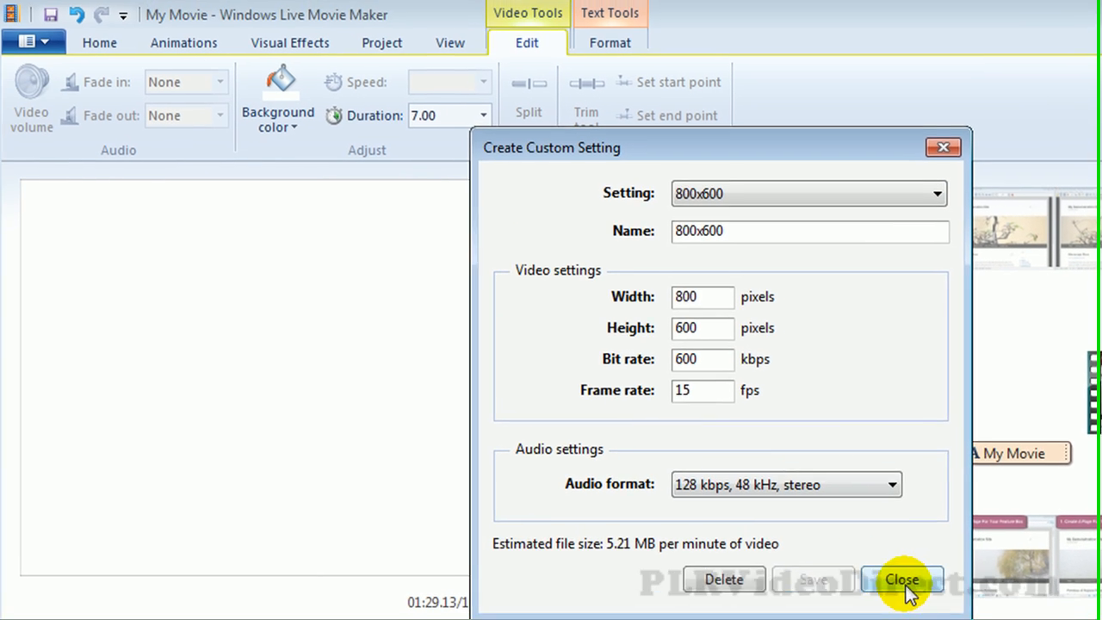
{"action": "left_click", "coordinate": [689, 481]}
Step: Start saving the movie with the 800x600 custom setting
{"action": "left_click", "coordinate": [48, 44]}
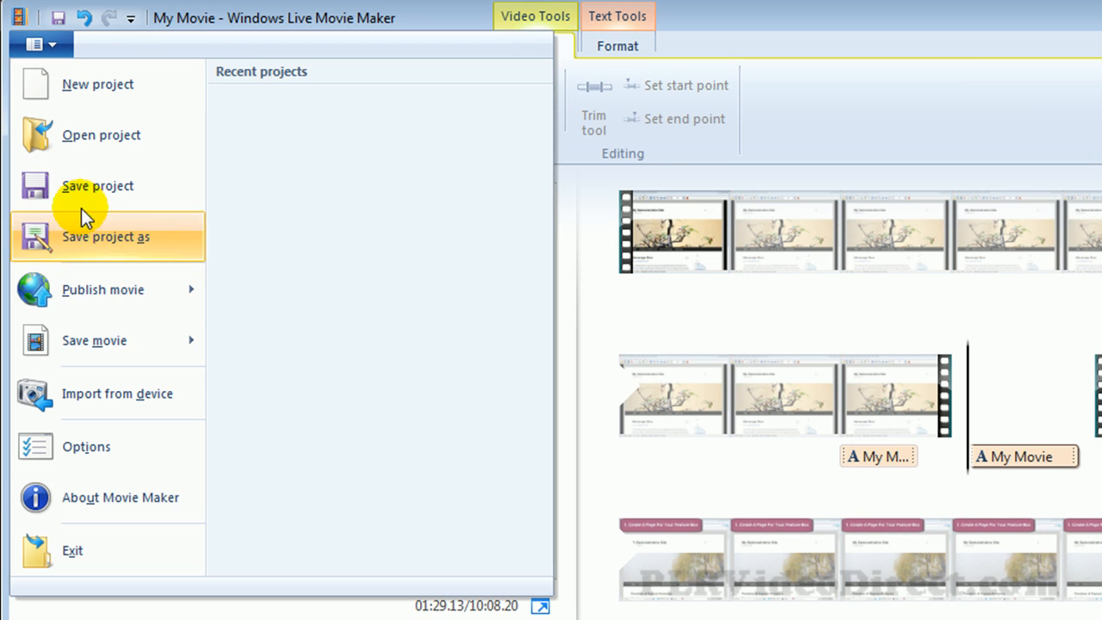
{"action": "mouse_move", "coordinate": [91, 346]}
{"action": "scroll", "coordinate": [294, 418], "scroll_direction": "down", "scroll_amount": 3}
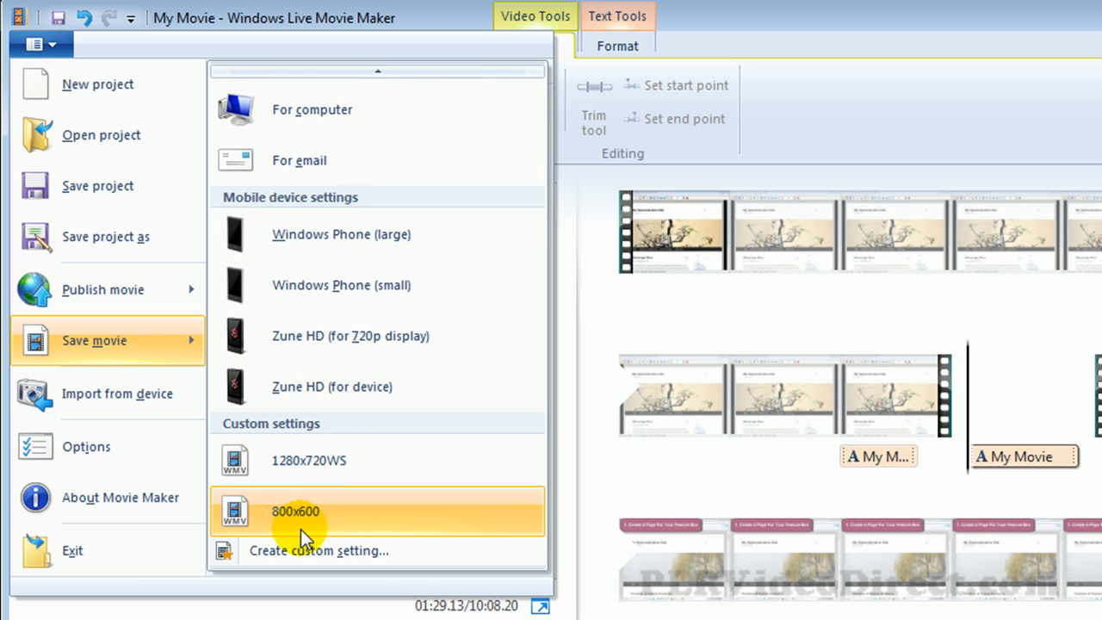
{"action": "left_click", "coordinate": [284, 512]}
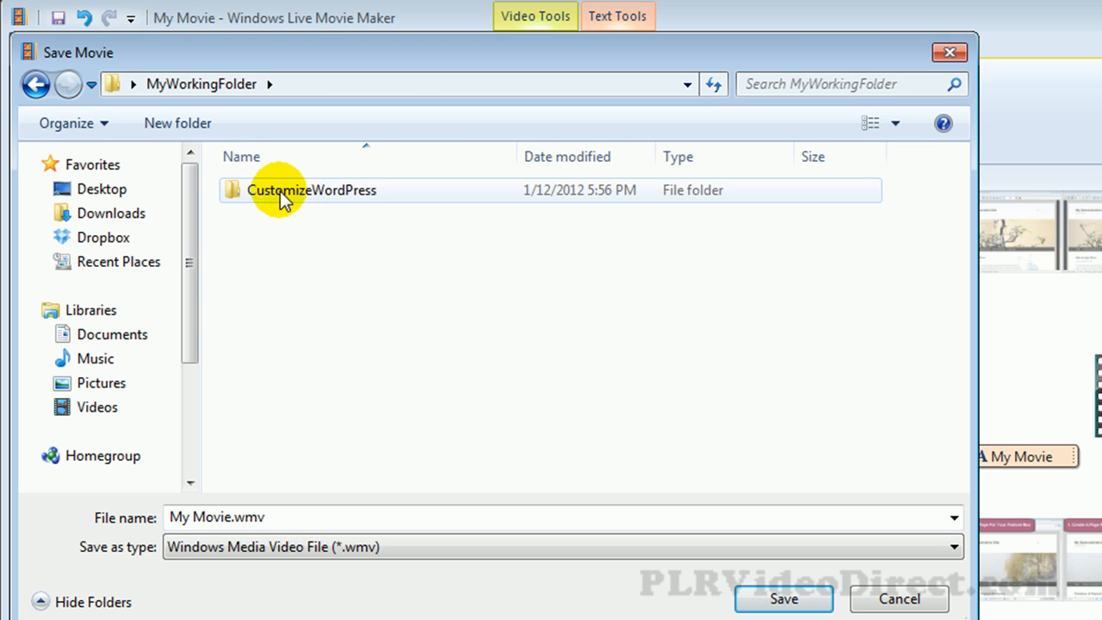
Step: Save the movie as MyWPVideo.wmv in the CustomizeWordPress folder inside MyWorkingFolder
{"action": "left_click", "coordinate": [290, 192]}
{"action": "double_click", "coordinate": [290, 191]}
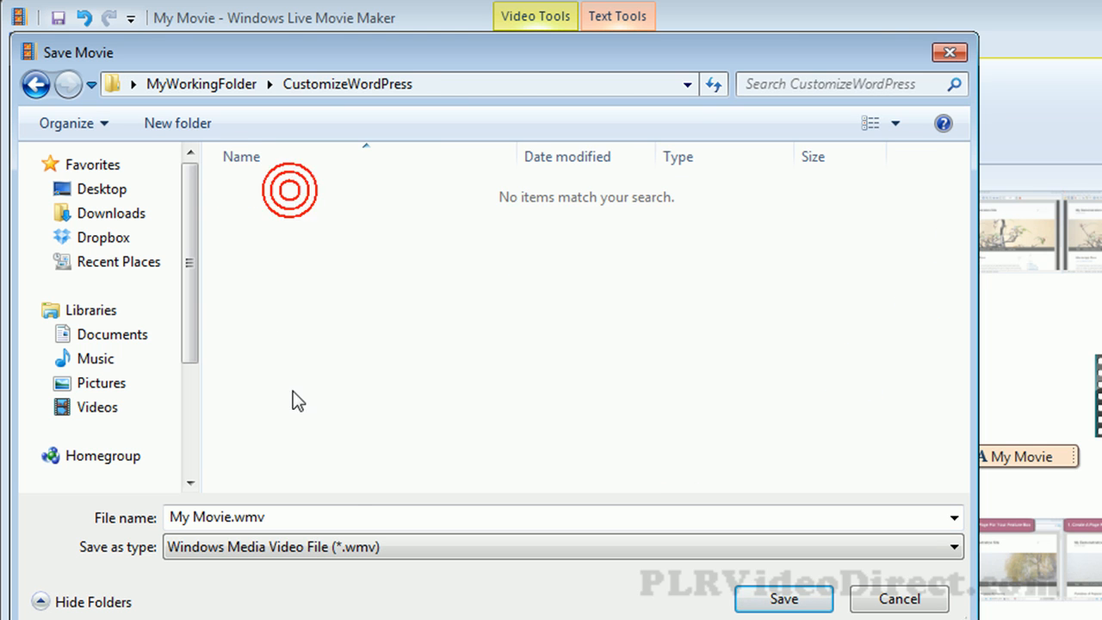
{"action": "left_click", "coordinate": [235, 520]}
{"action": "left_click", "coordinate": [226, 517]}
{"action": "left_click_drag", "start_coordinate": [232, 518], "coordinate": [126, 512]}
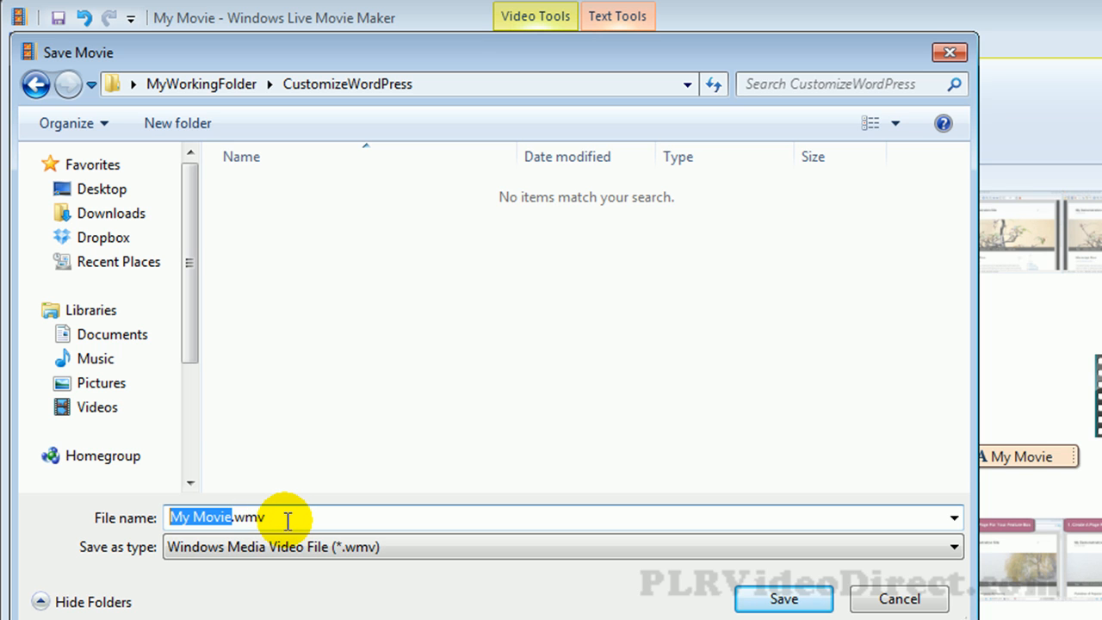
{"action": "type", "text": "MyWPVideo"}
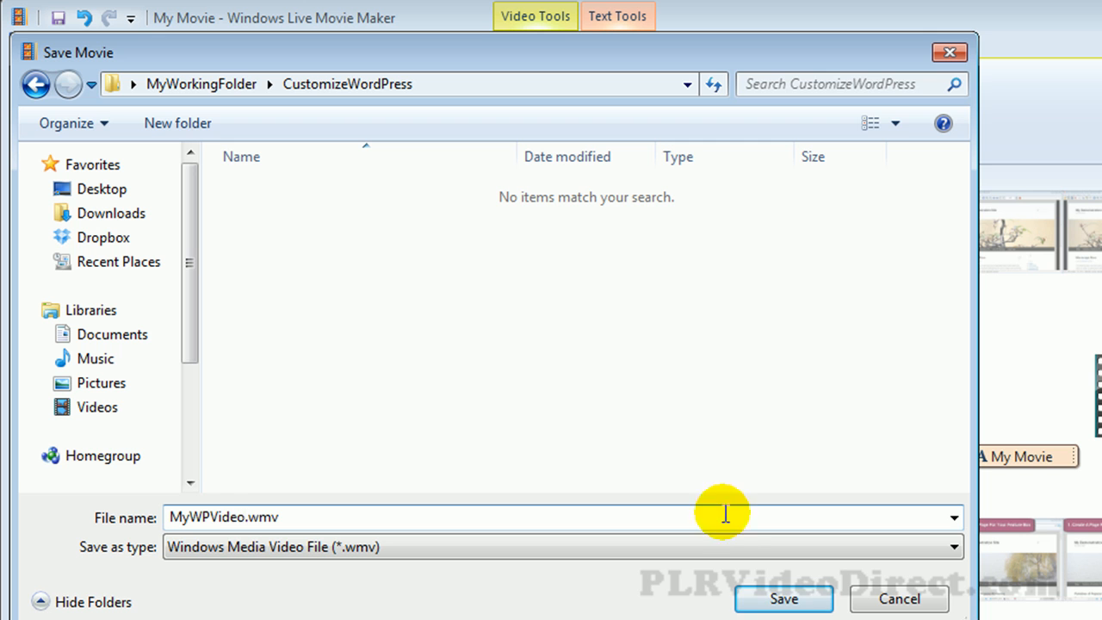
{"action": "left_click", "coordinate": [785, 599]}
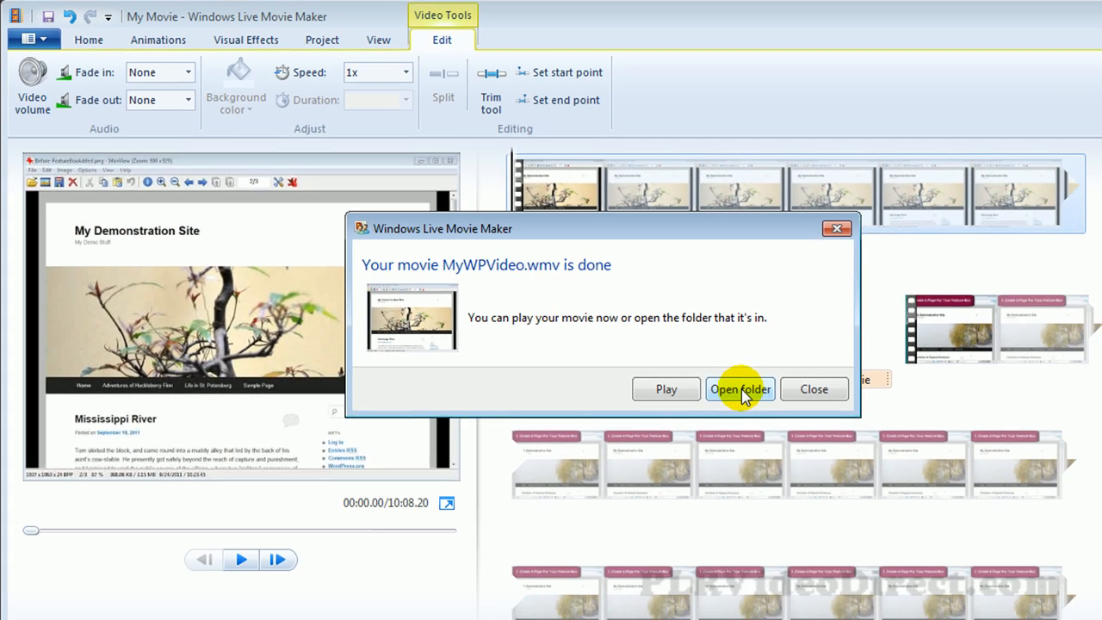
Step: Open the folder containing the exported movie, play MyWPVideo.wmv from it and pause the playback after a few seconds
{"action": "left_click", "coordinate": [897, 469]}
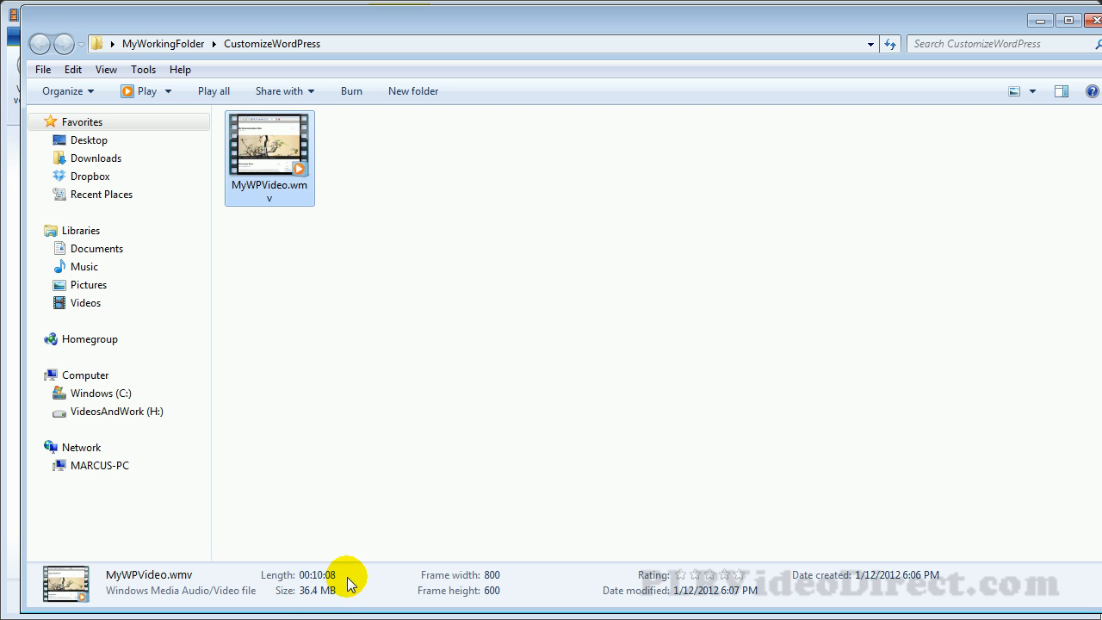
{"action": "double_click", "coordinate": [254, 158]}
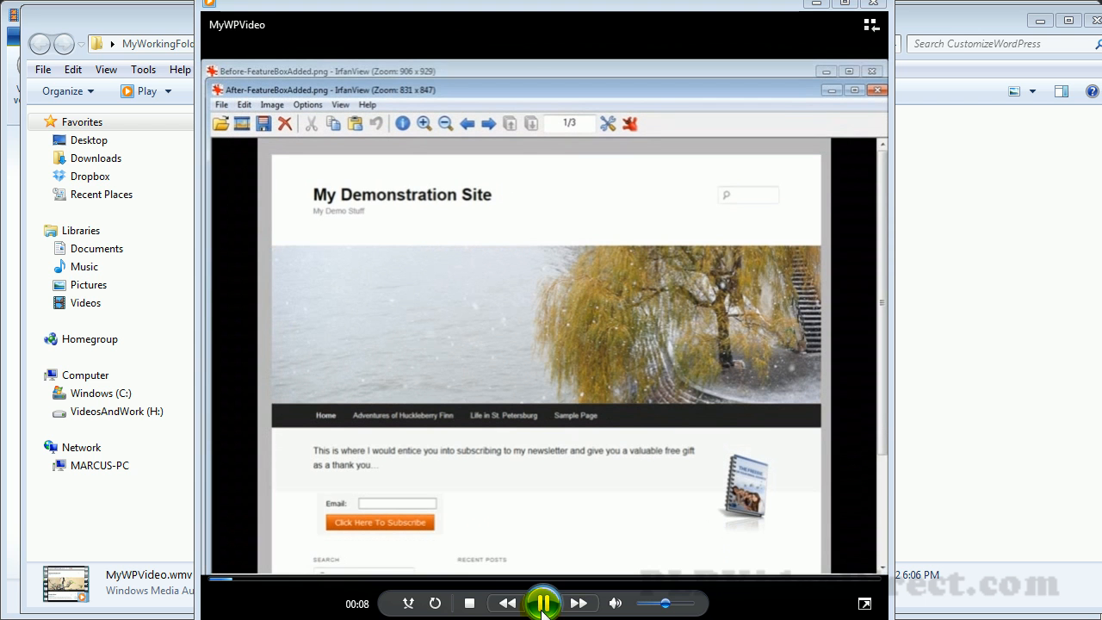
{"action": "left_click", "coordinate": [544, 603]}
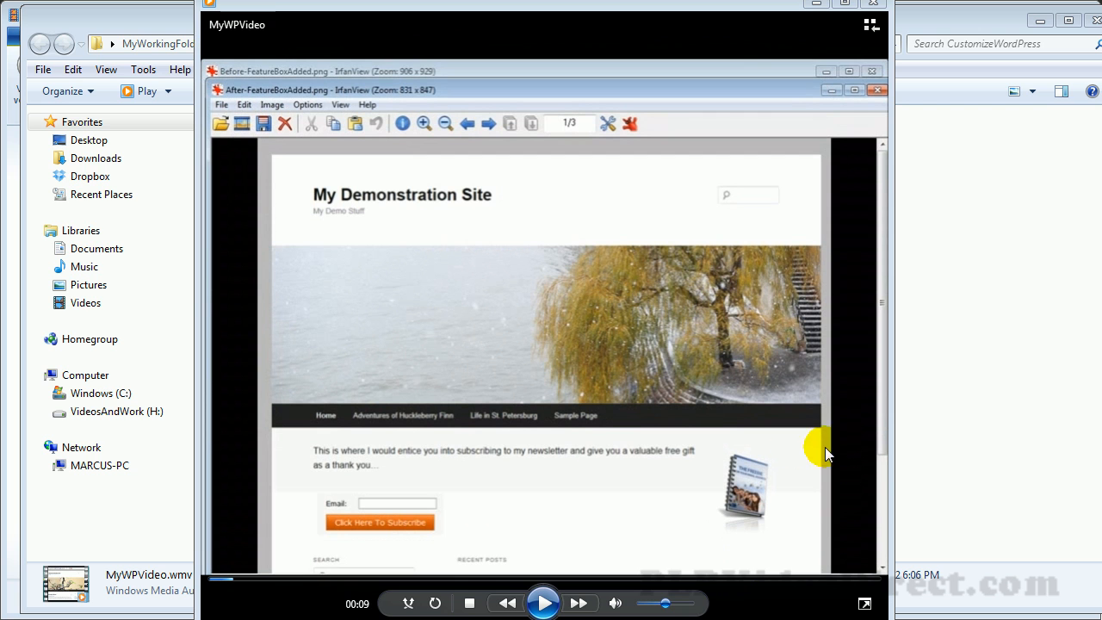
Step: Open the play speed settings for the paused MyWPVideo and try a playback speed faster than normal
{"action": "right_click", "coordinate": [710, 503]}
{"action": "mouse_move", "coordinate": [761, 401]}
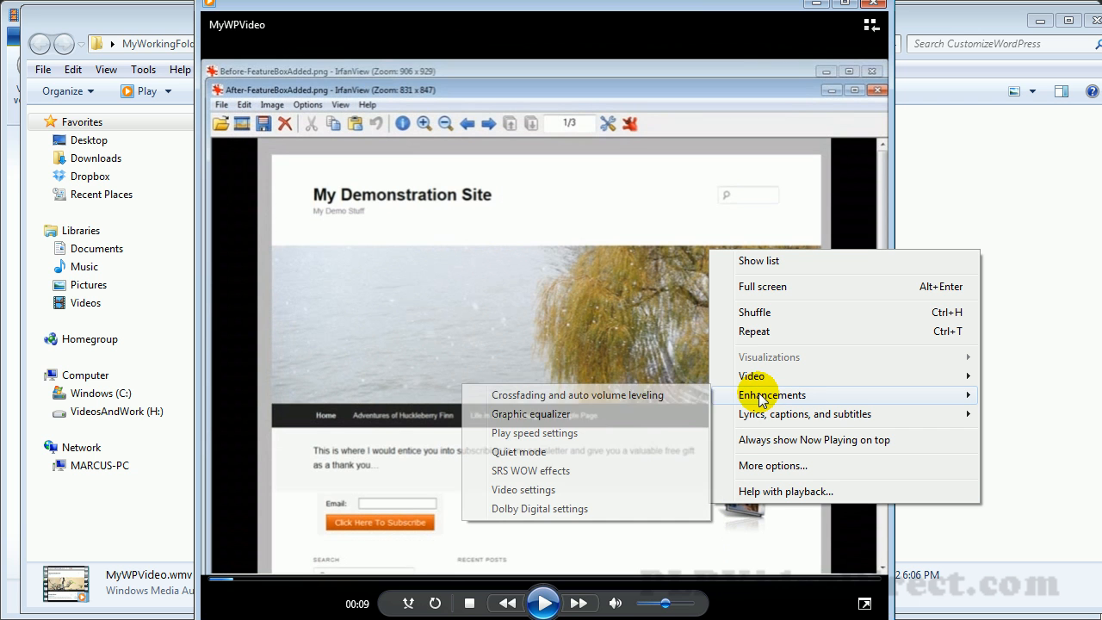
{"action": "left_click", "coordinate": [570, 436]}
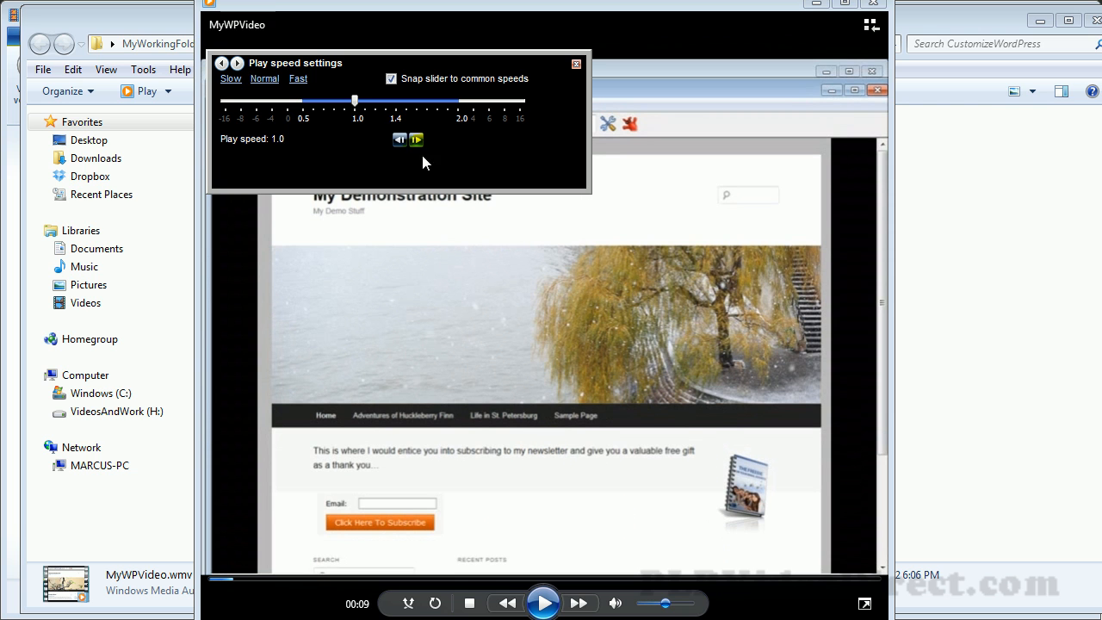
{"action": "left_click_drag", "start_coordinate": [355, 101], "coordinate": [441, 113]}
Step: Resume MyWPVideo to check a few more seconds of it, pause it again and close the player
{"action": "left_click", "coordinate": [543, 604]}
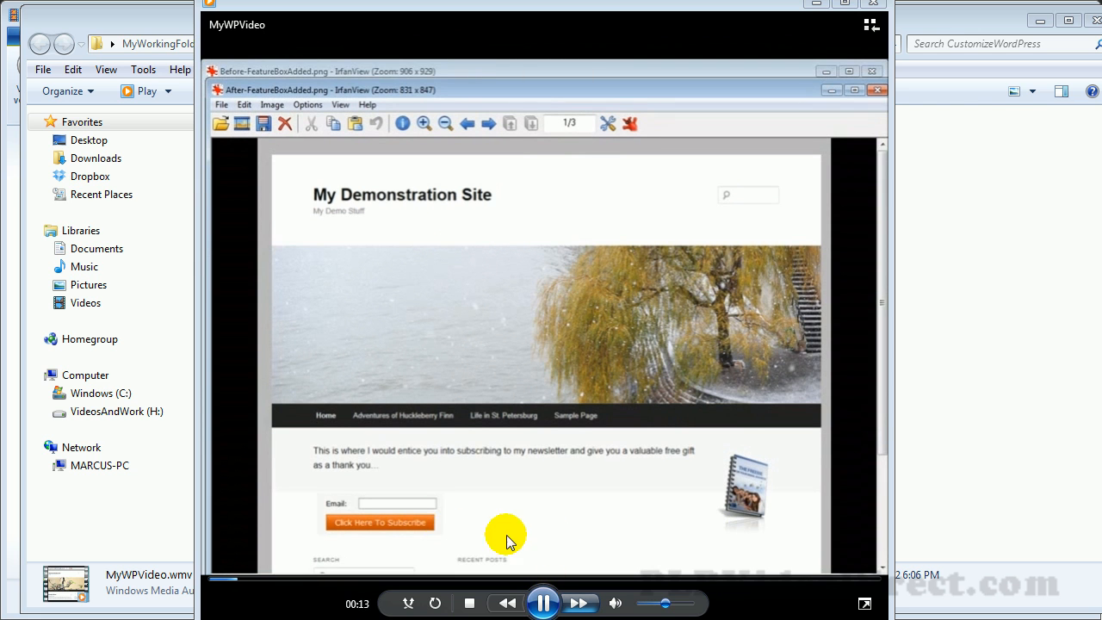
{"action": "left_click", "coordinate": [544, 603]}
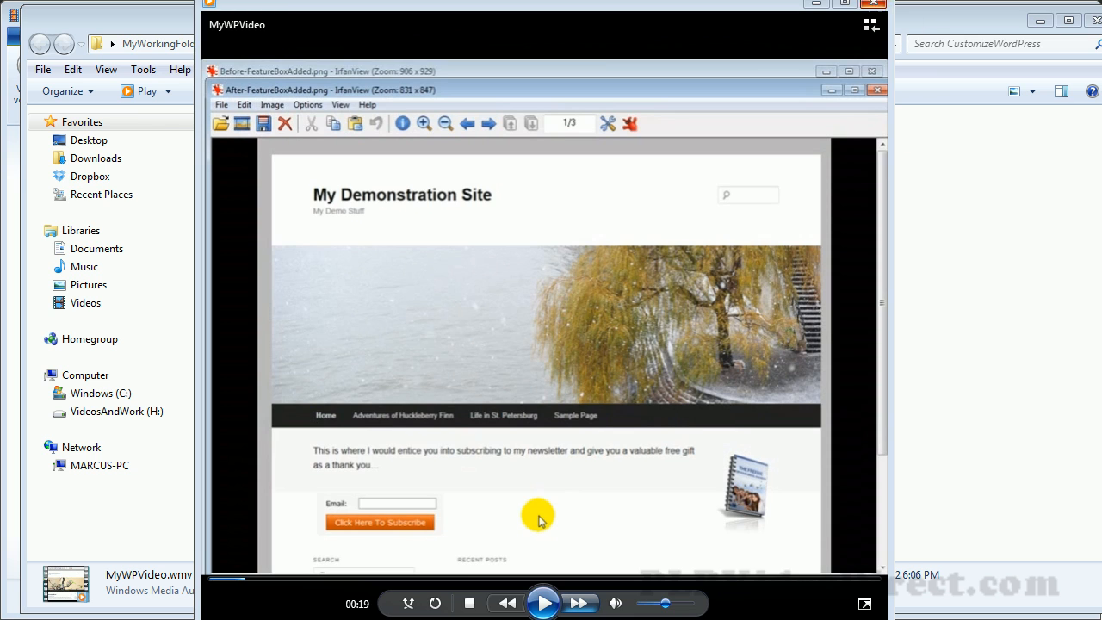
{"action": "left_click", "coordinate": [877, 5]}
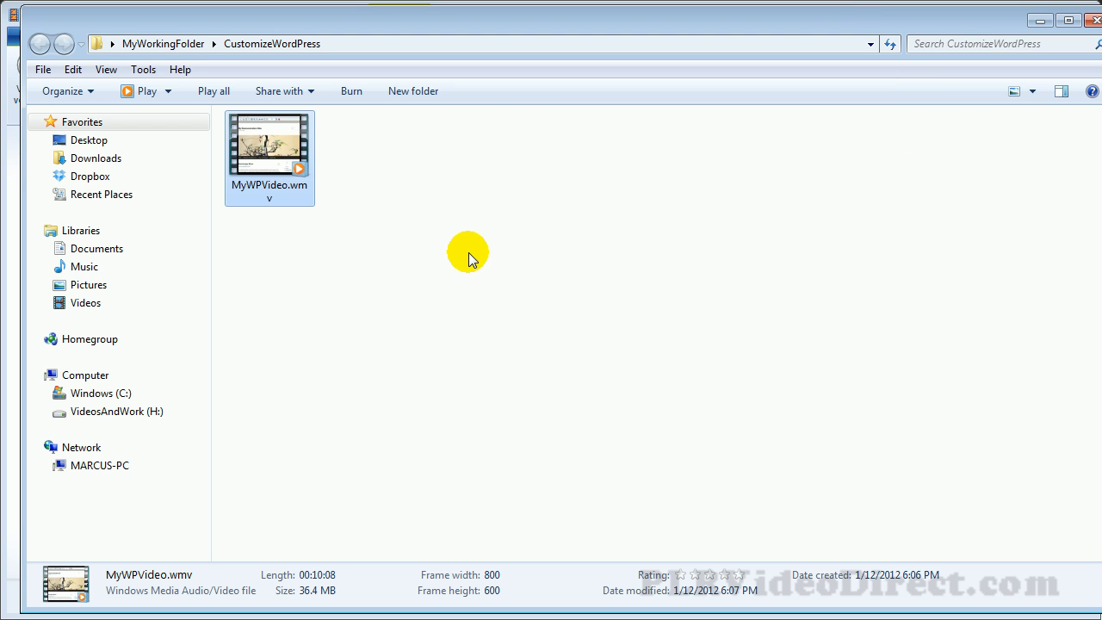